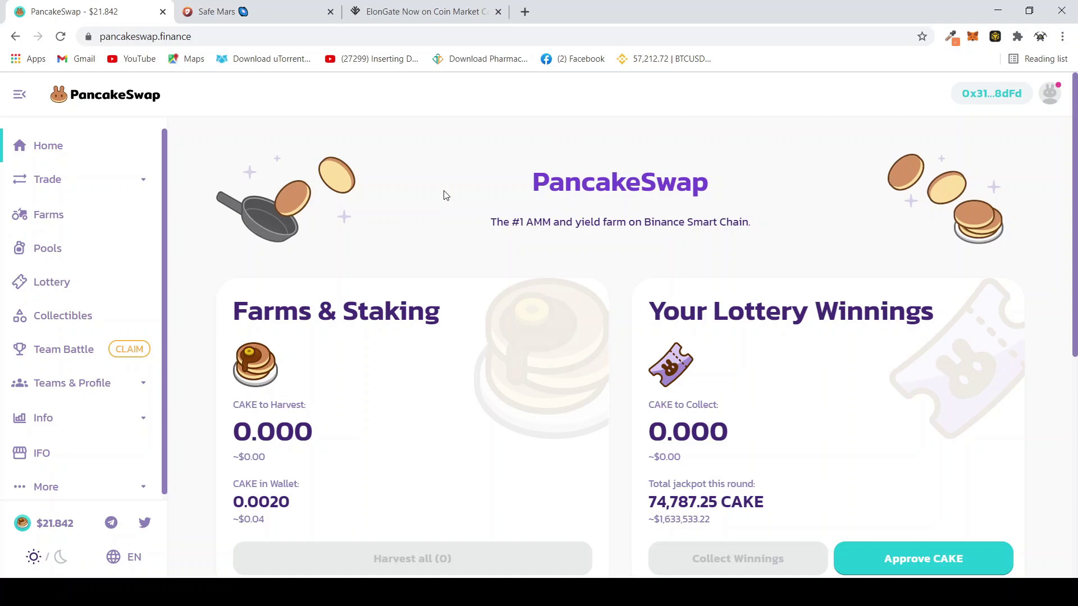
# Step: Open the token exchange and choose SAFEMOON as the token to receive for BNB
pyautogui.click(121, 191)
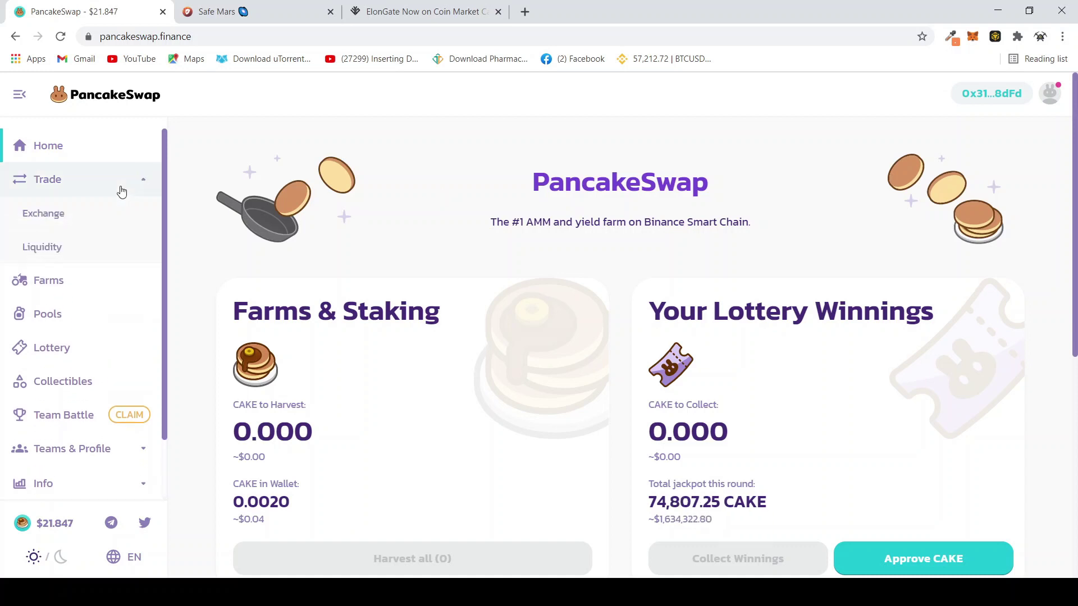
pyautogui.click(33, 219)
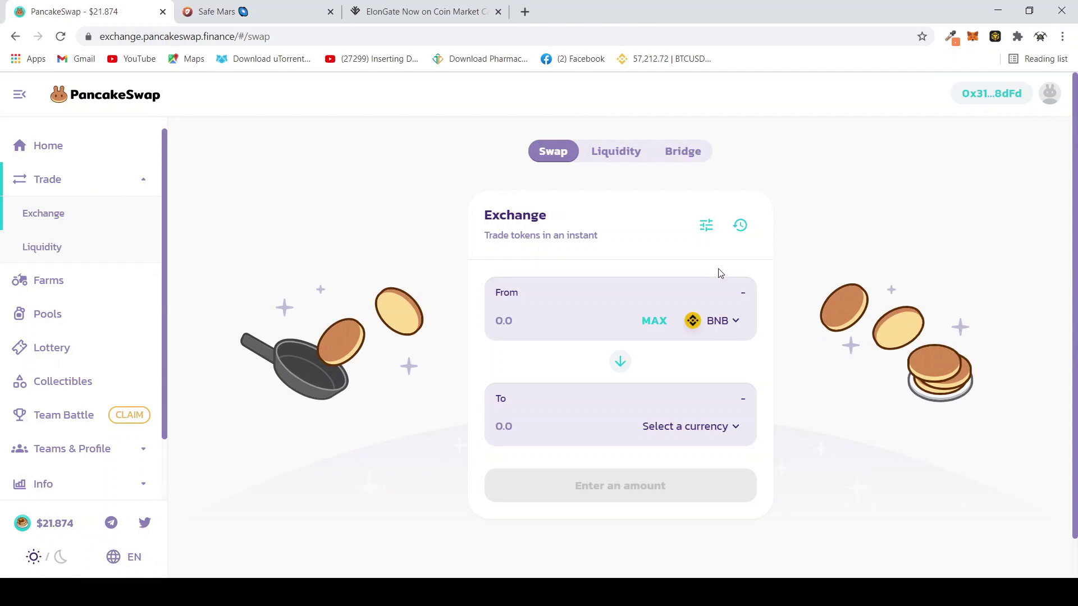
pyautogui.click(668, 438)
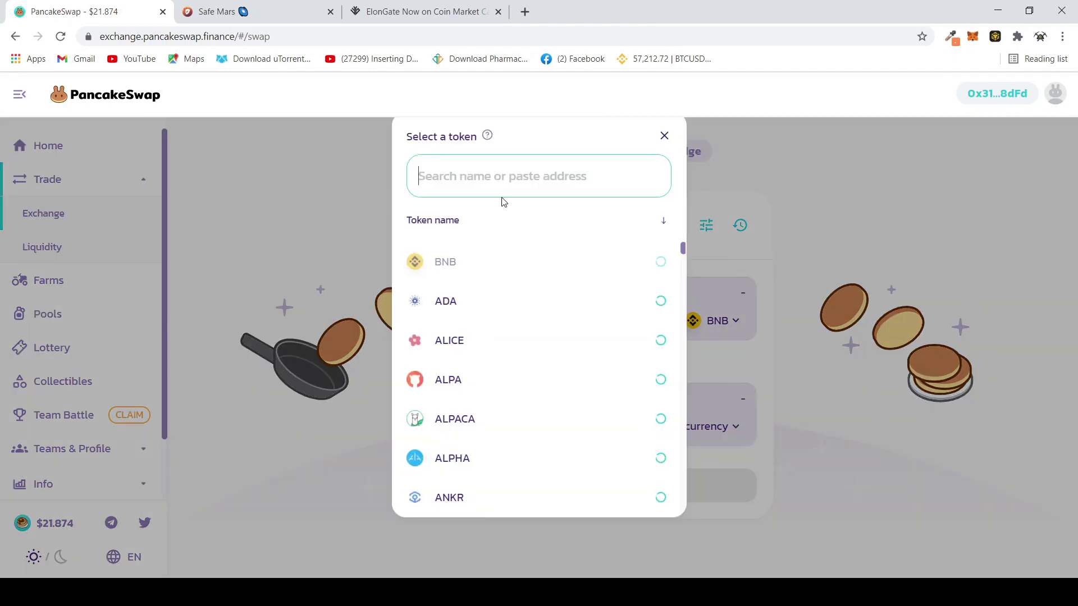
pyautogui.write('safe')
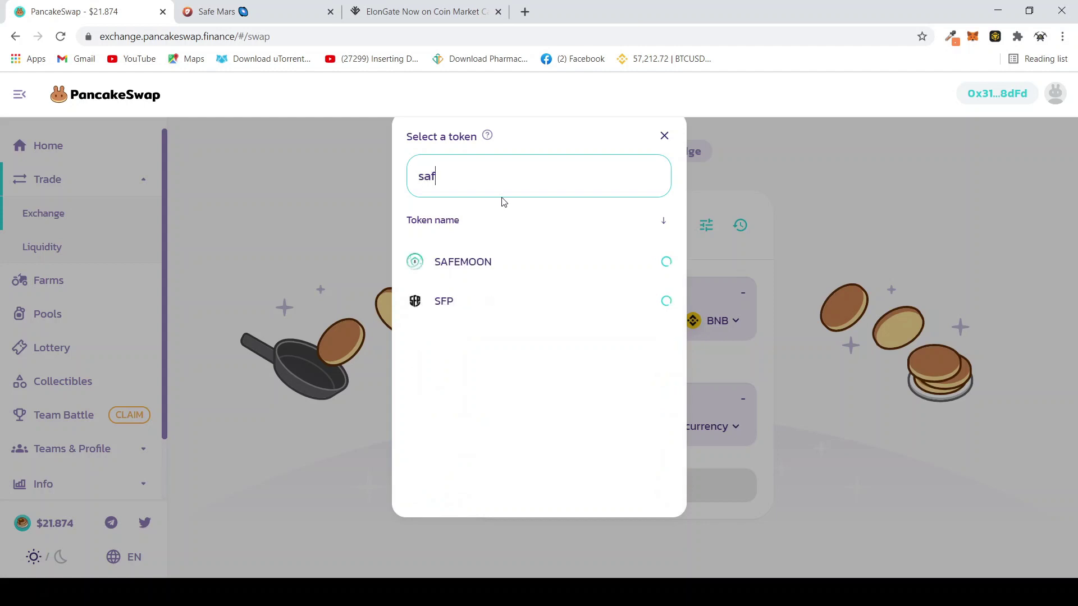
pyautogui.click(492, 273)
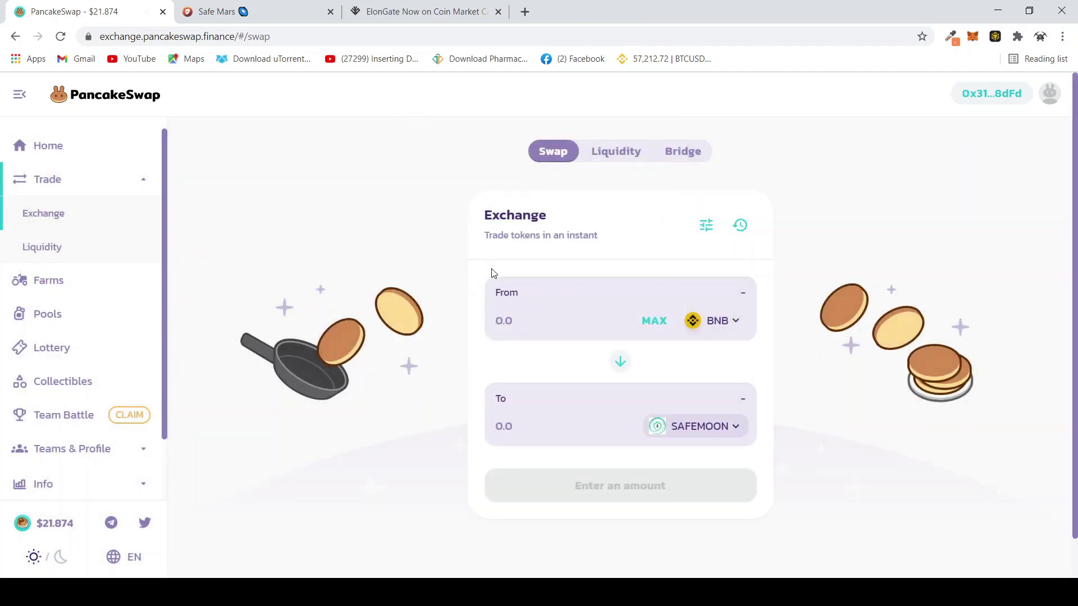
# Step: Set the amount to receive to 1000000 SAFEMOON, reversing the swap direction and back to refresh the BNB estimate
pyautogui.click(532, 427)
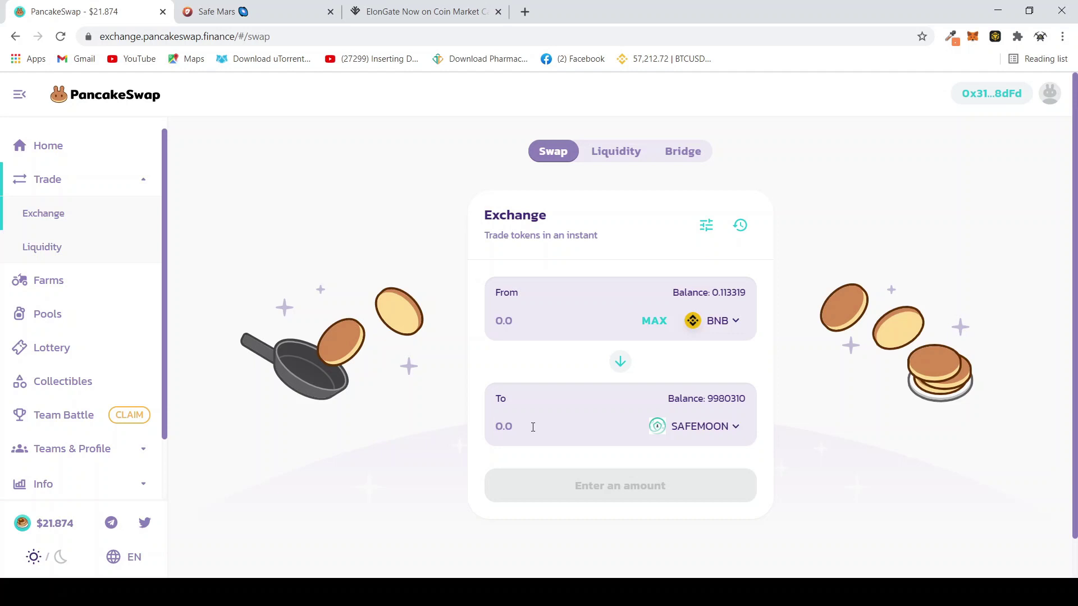
pyautogui.write('1000')
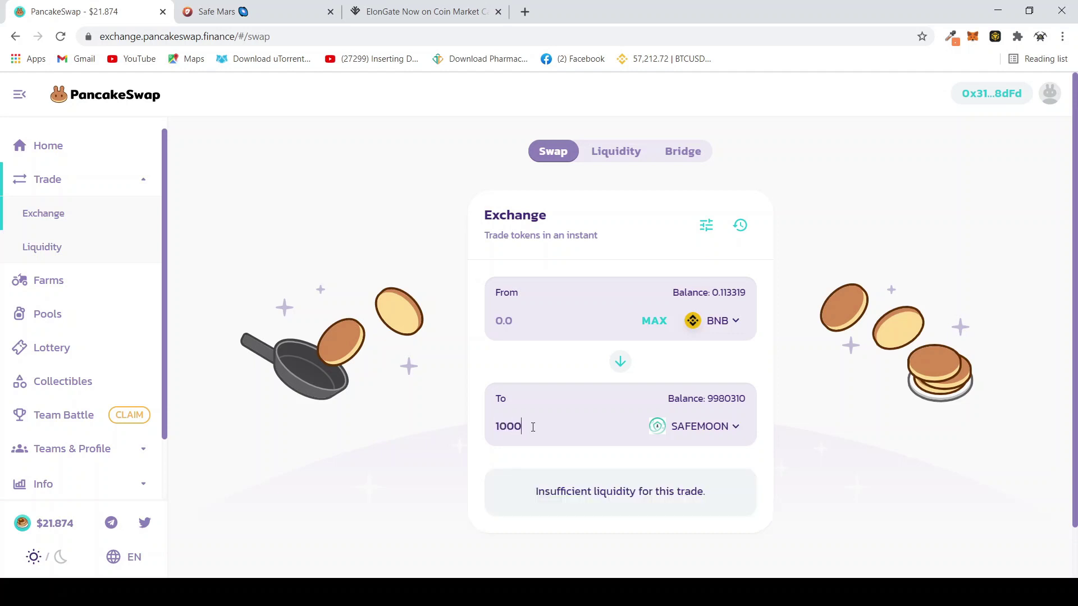
pyautogui.write('000')
pyautogui.click(621, 364)
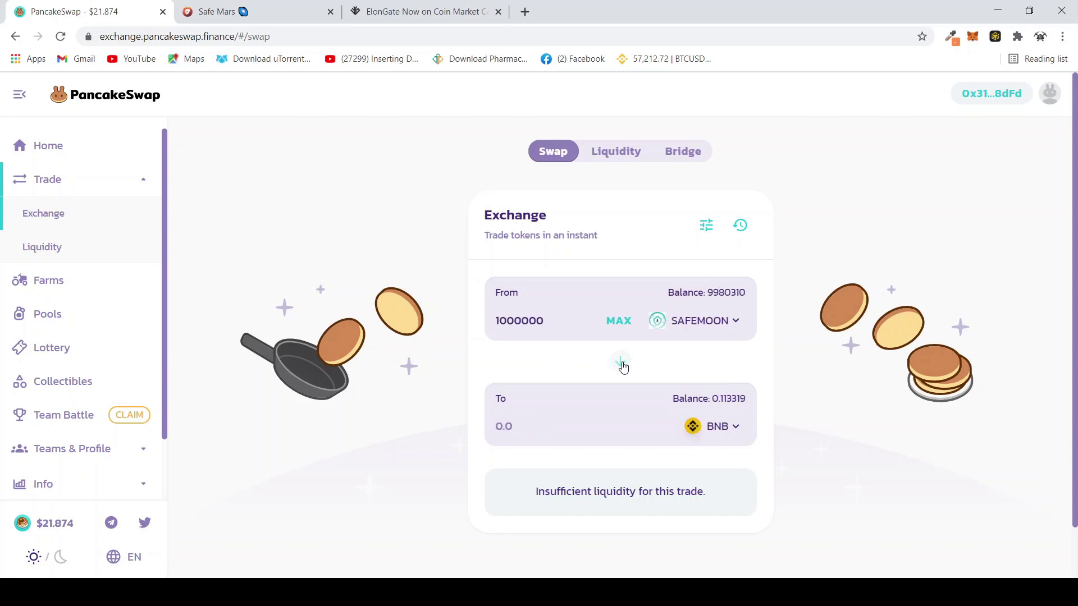
pyautogui.click(621, 363)
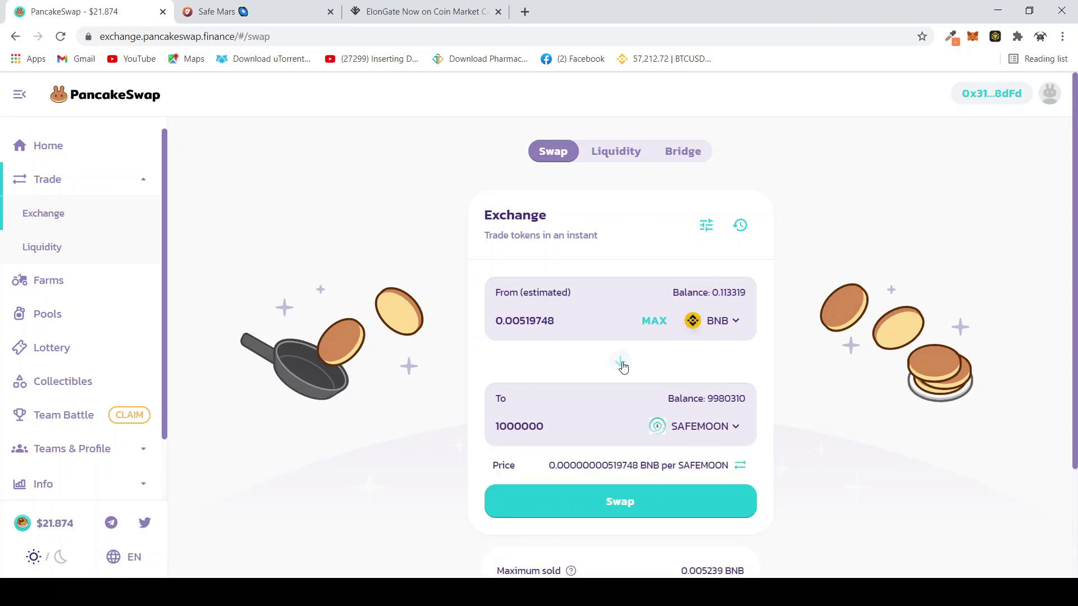
# Step: Copy the estimated BNB amount needed for the swap
pyautogui.moveTo(557, 428); pyautogui.dragTo(497, 430)
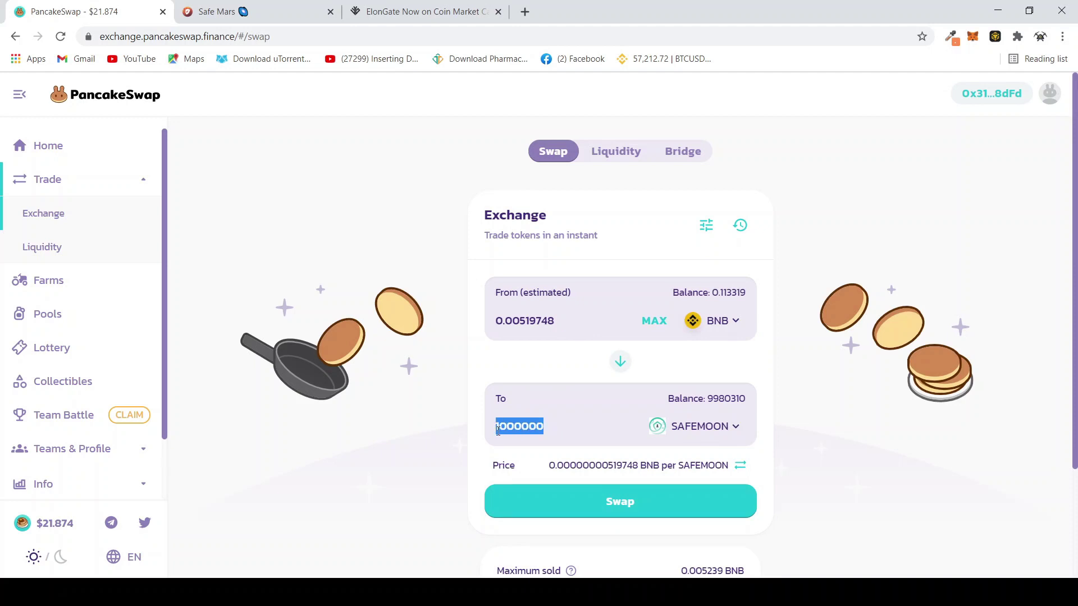
pyautogui.moveTo(559, 321); pyautogui.dragTo(481, 335)
pyautogui.hotkey('ctrl', 'c')
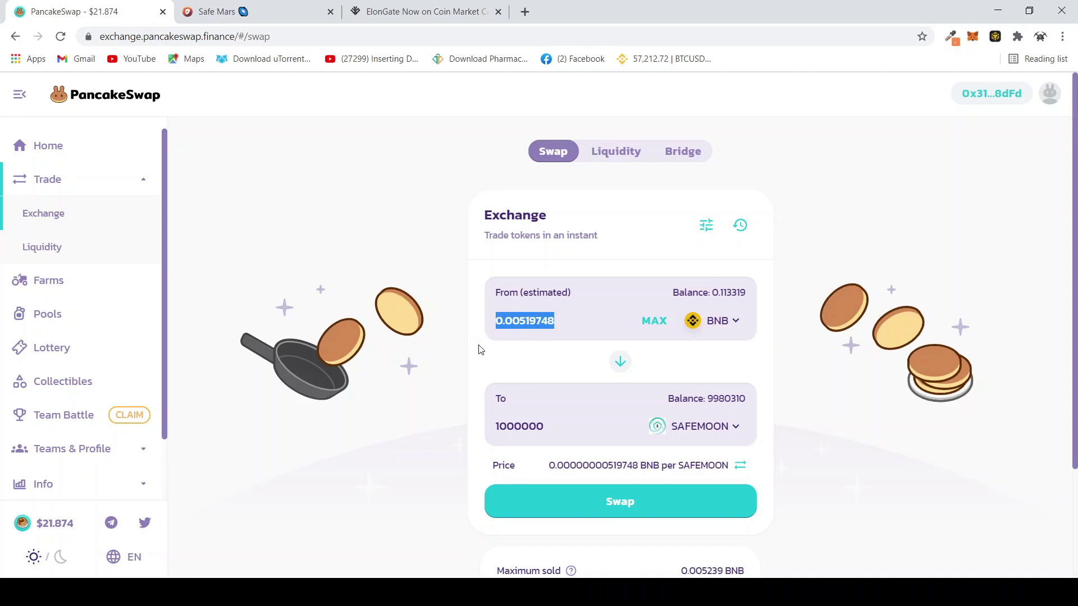
# Step: Open Google in a new browser tab and search for "bnb to usdt"
pyautogui.click(524, 12)
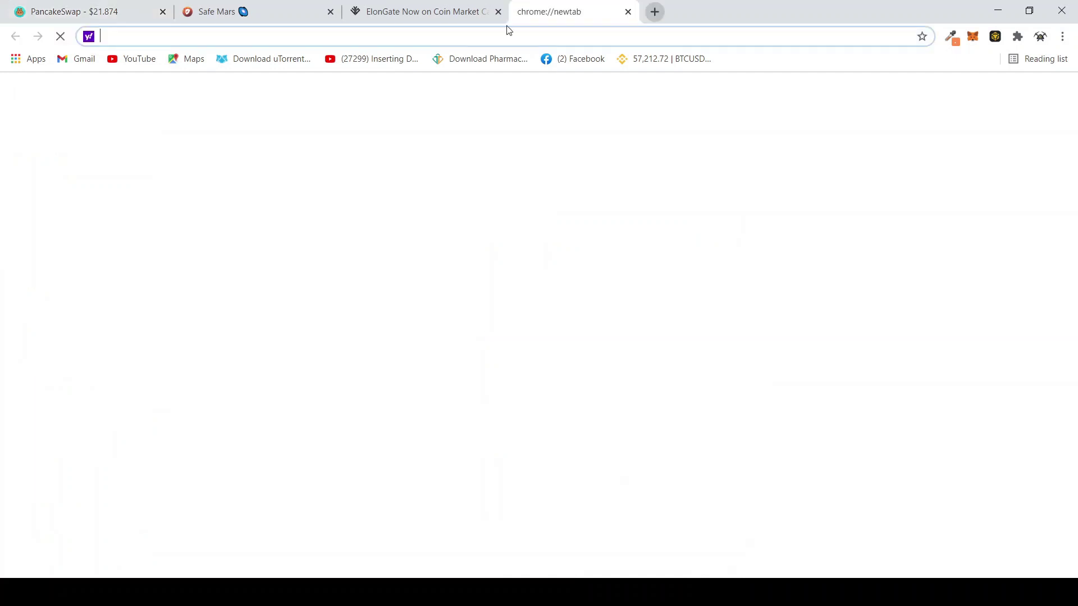
pyautogui.click(497, 37)
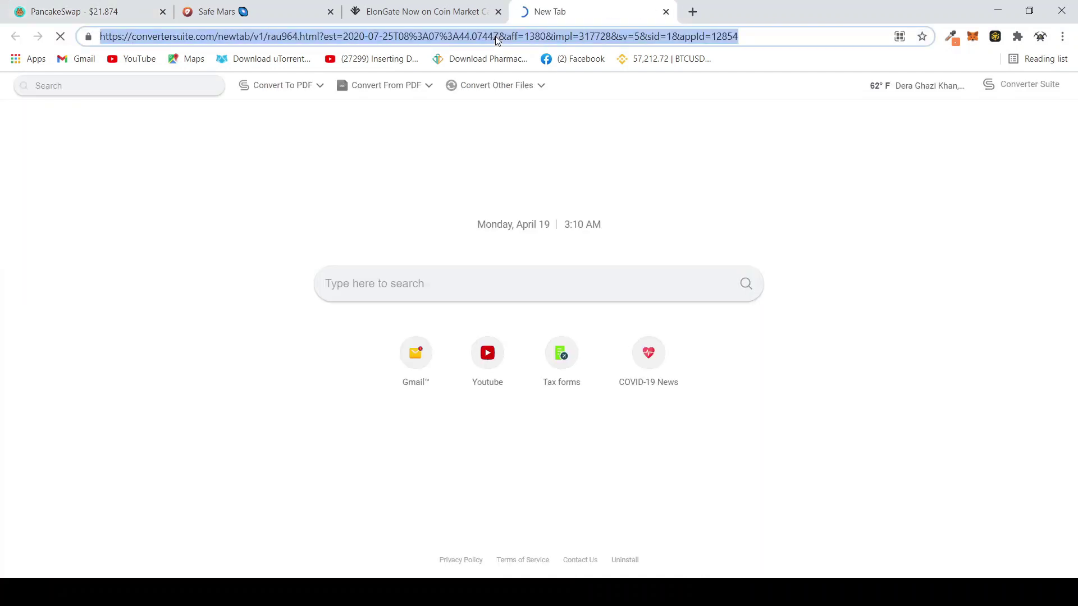
pyautogui.write('g')
pyautogui.click(298, 69)
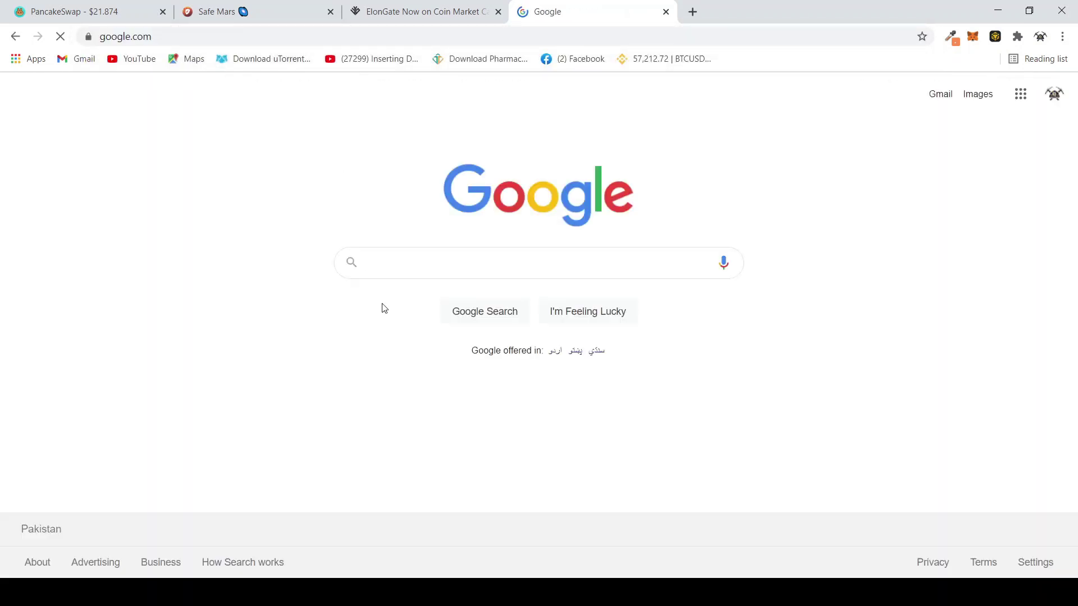
pyautogui.write('bnb')
pyautogui.write('to usdt')
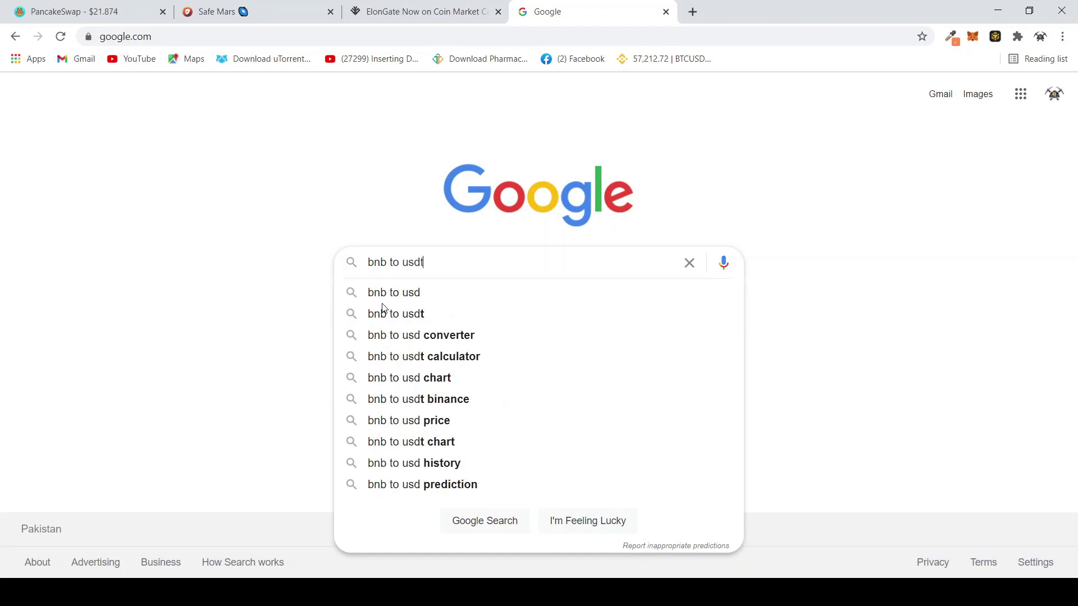
pyautogui.press('Return')
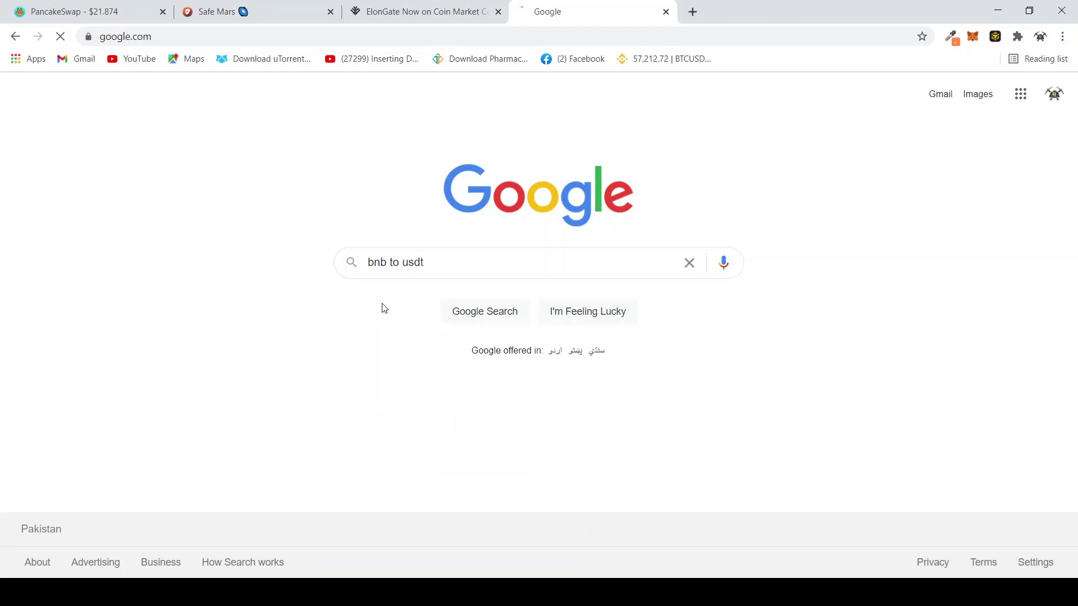
pyautogui.scroll(-5, 269, 360)
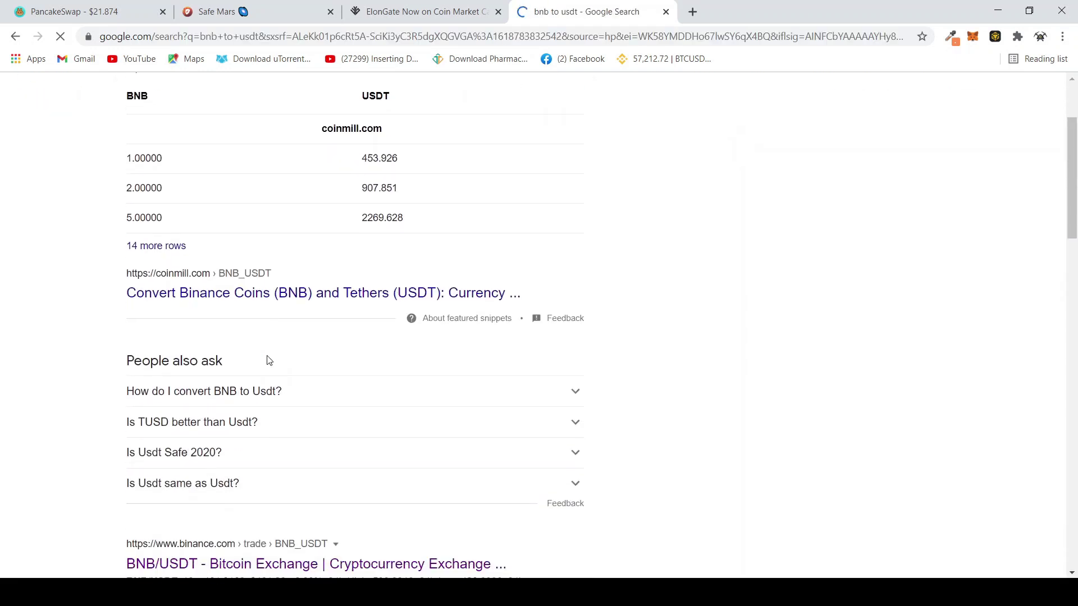
pyautogui.click(273, 359)
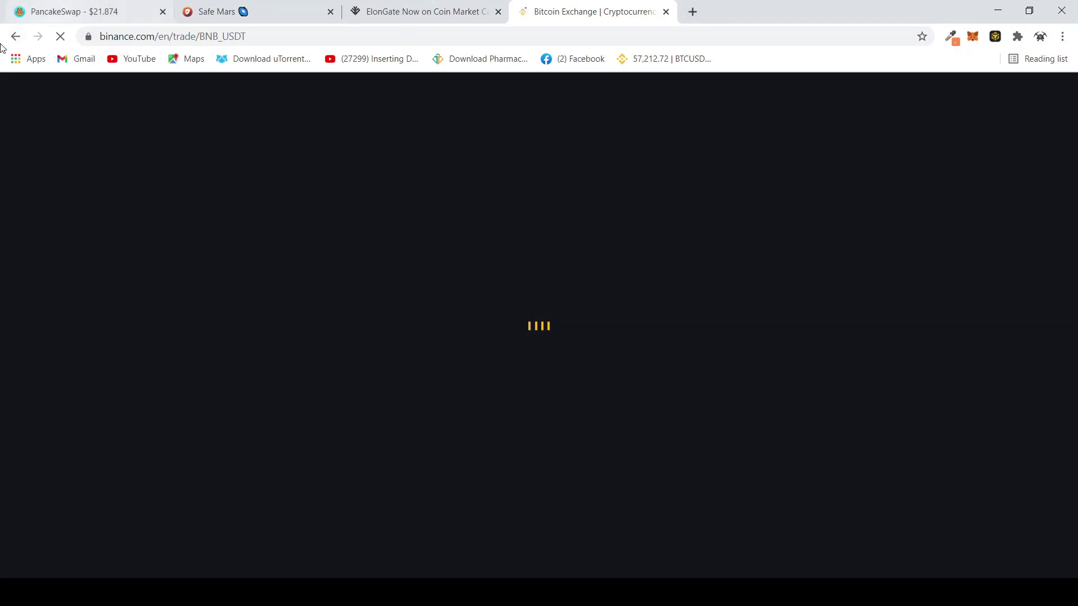
pyautogui.hotkey('alt', 'Left')
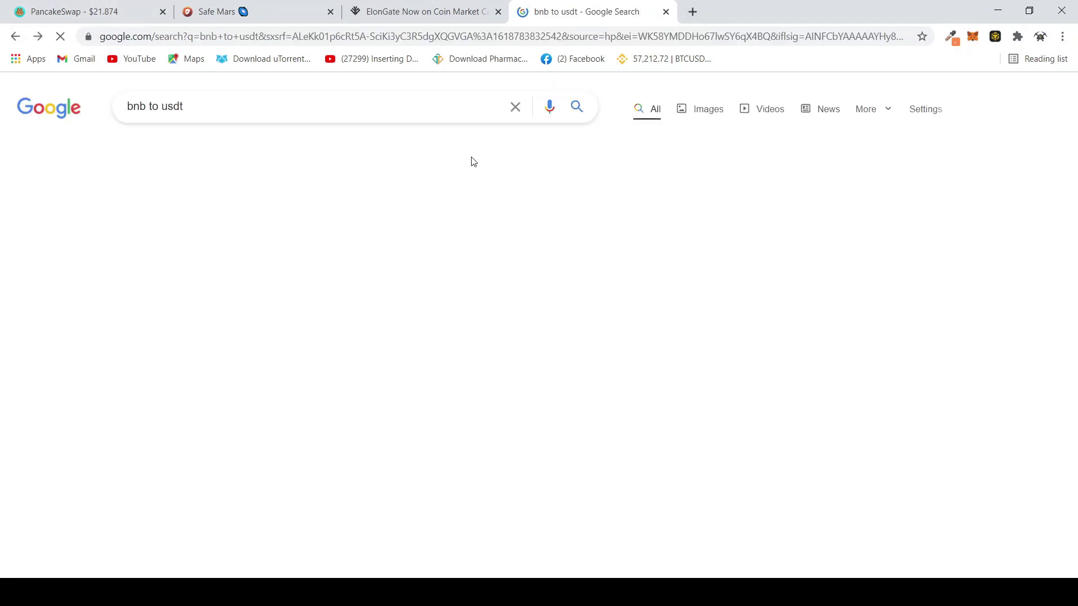
# Step: Search Google for "bnb to usdt calculator" and open the freecurrencyrates.com BNB to USDT converter
pyautogui.scroll(-4, 471, 161)
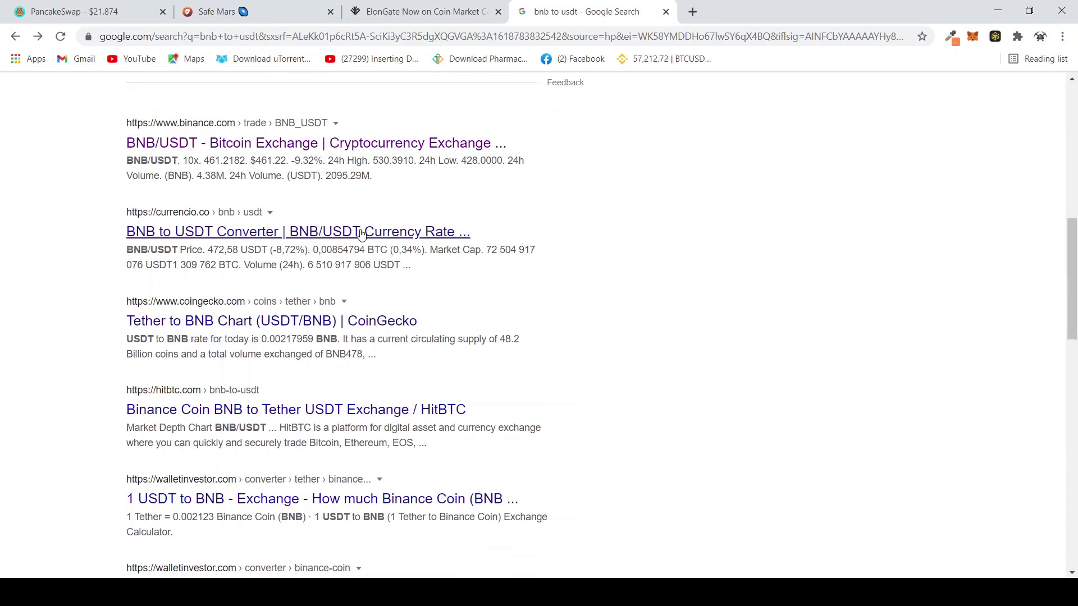
pyautogui.scroll(6, 303, 161)
pyautogui.click(188, 91)
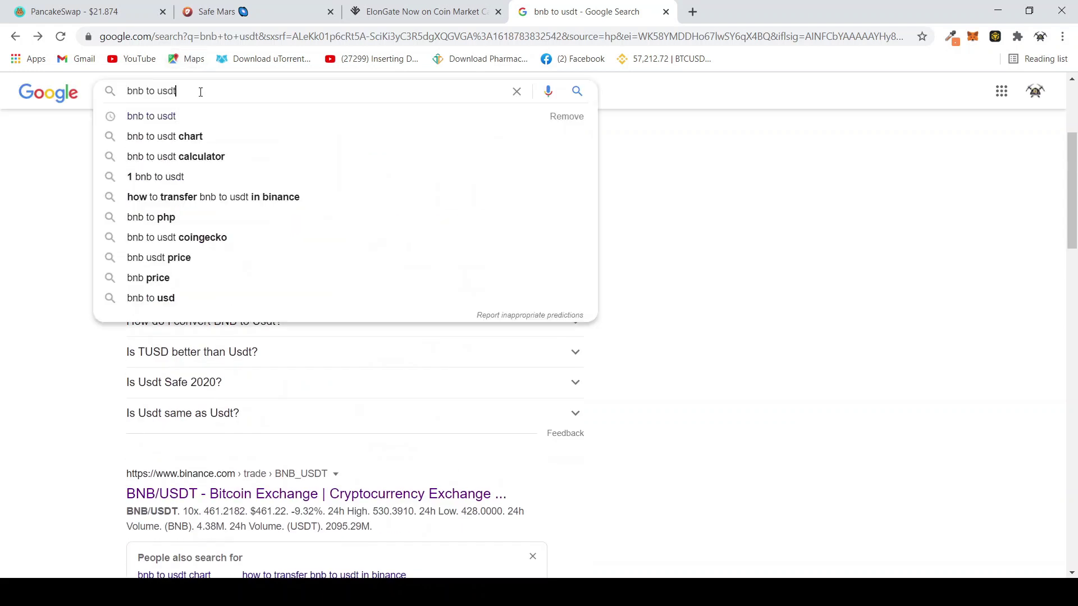
pyautogui.click(202, 158)
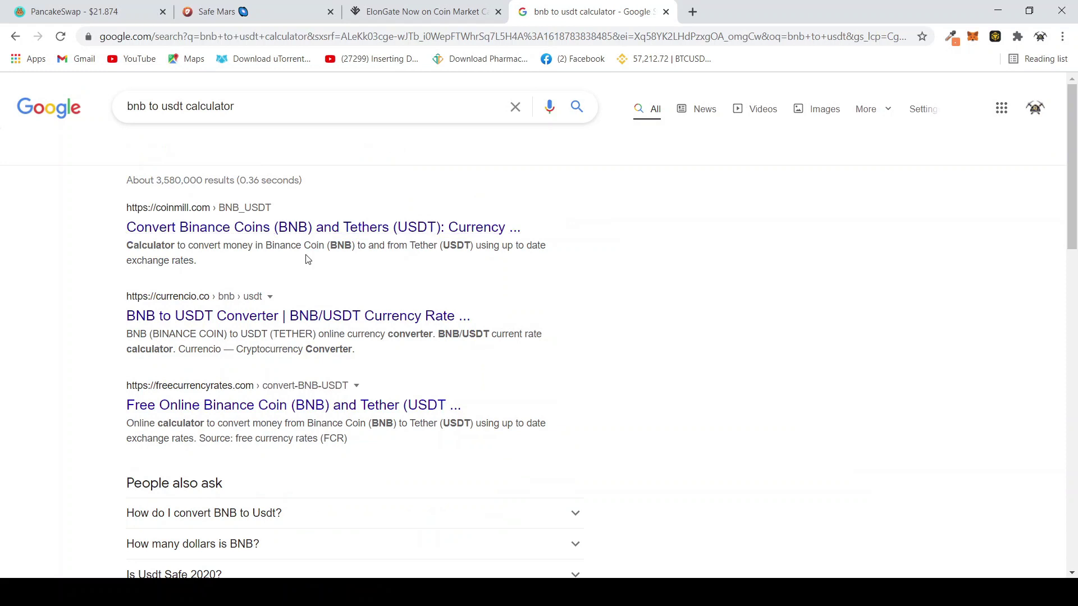
pyautogui.click(313, 415)
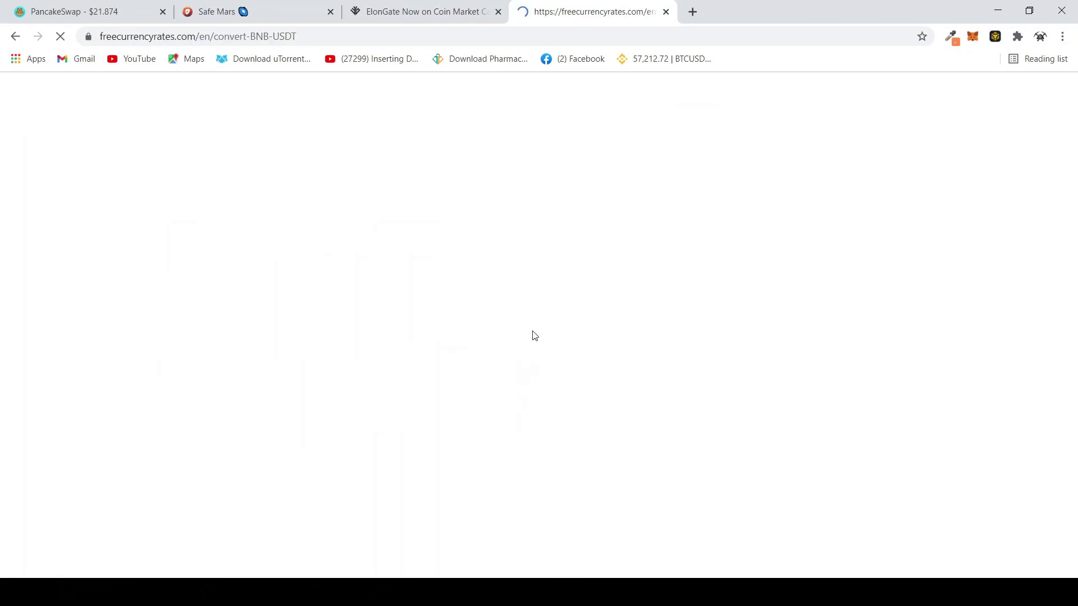
# Step: Convert the copied BNB amount, 0.00519748, to USDT and highlight the resulting USDT amount
pyautogui.scroll(-5, 496, 335)
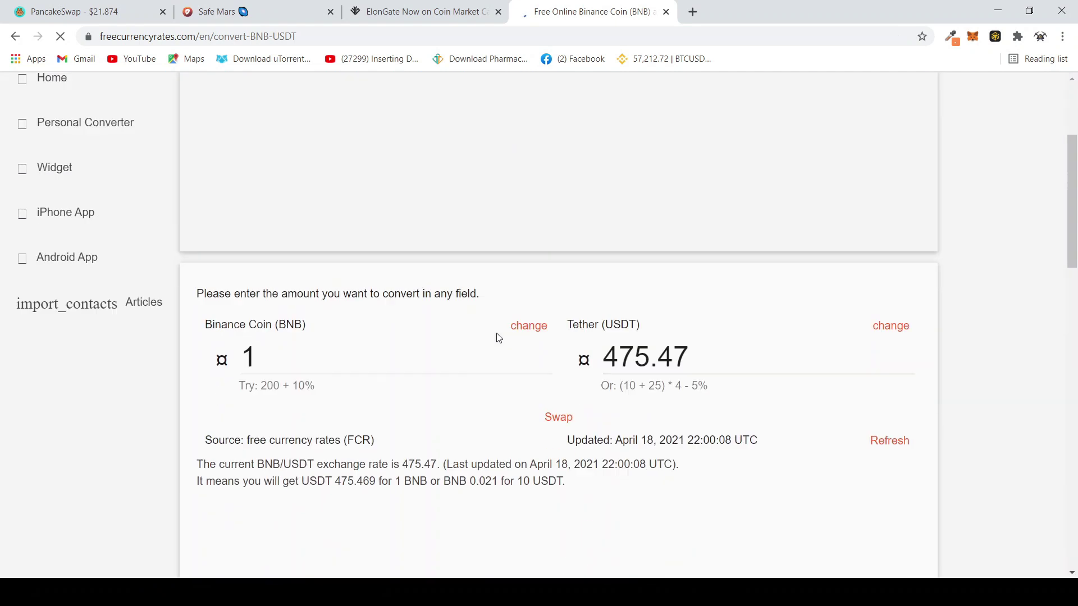
pyautogui.click(404, 270)
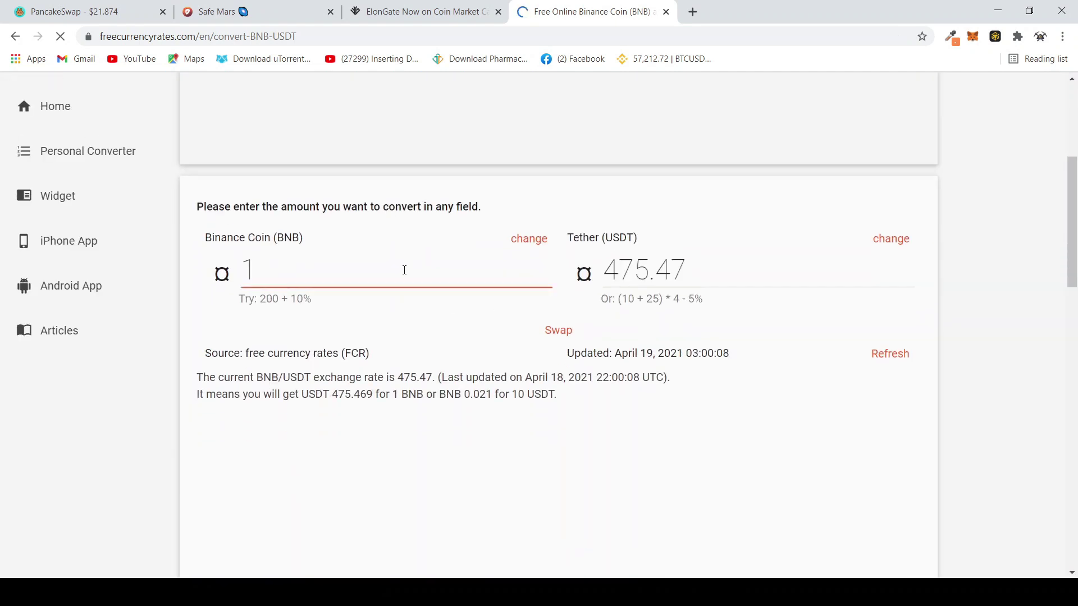
pyautogui.press('BackSpace')
pyautogui.hotkey('ctrl', 'v')
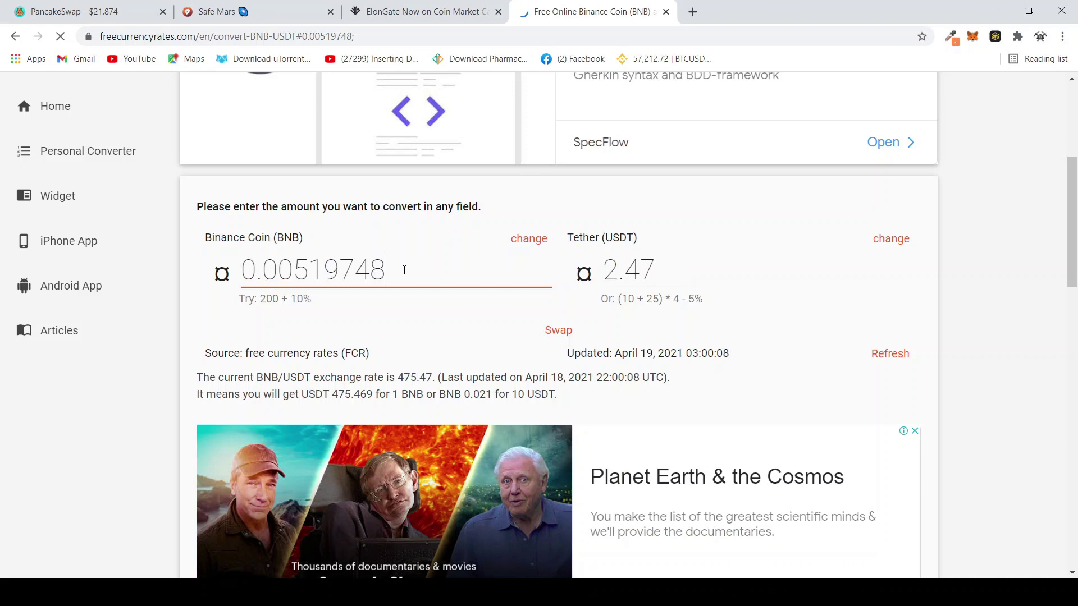
pyautogui.moveTo(704, 257); pyautogui.dragTo(604, 270)
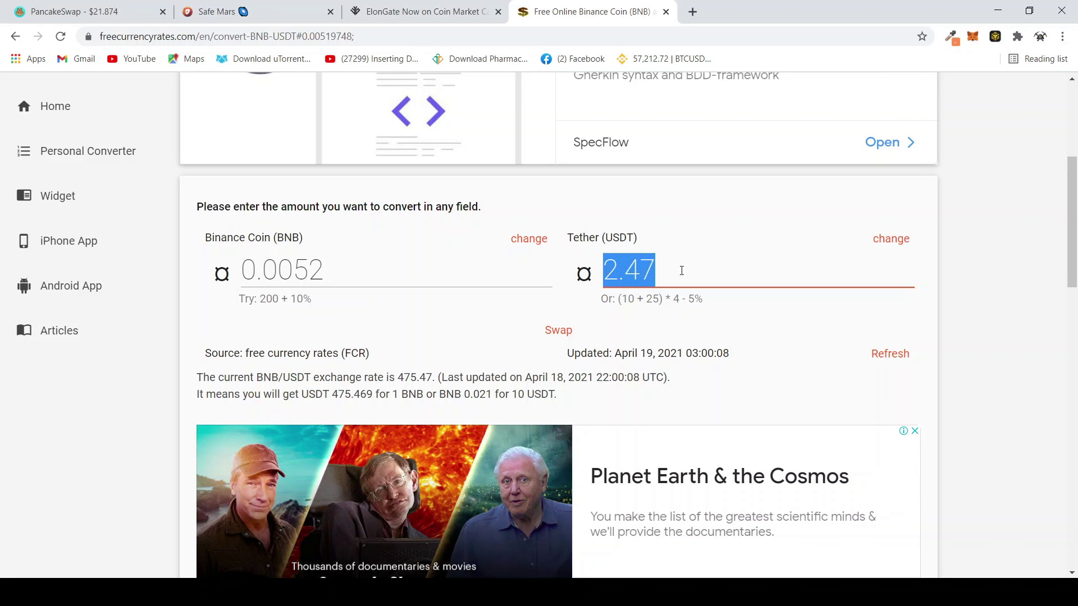
# Step: Switch back to PancakeSwap and search the list of receivable tokens for "elon", then close the list
pyautogui.click(112, 7)
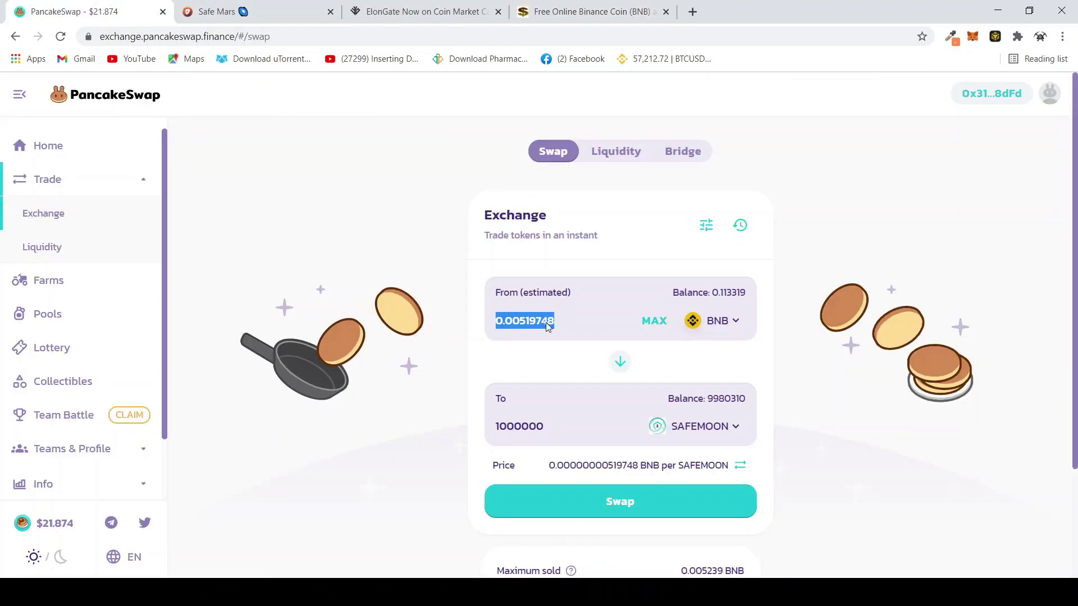
pyautogui.moveTo(541, 426); pyautogui.dragTo(381, 408)
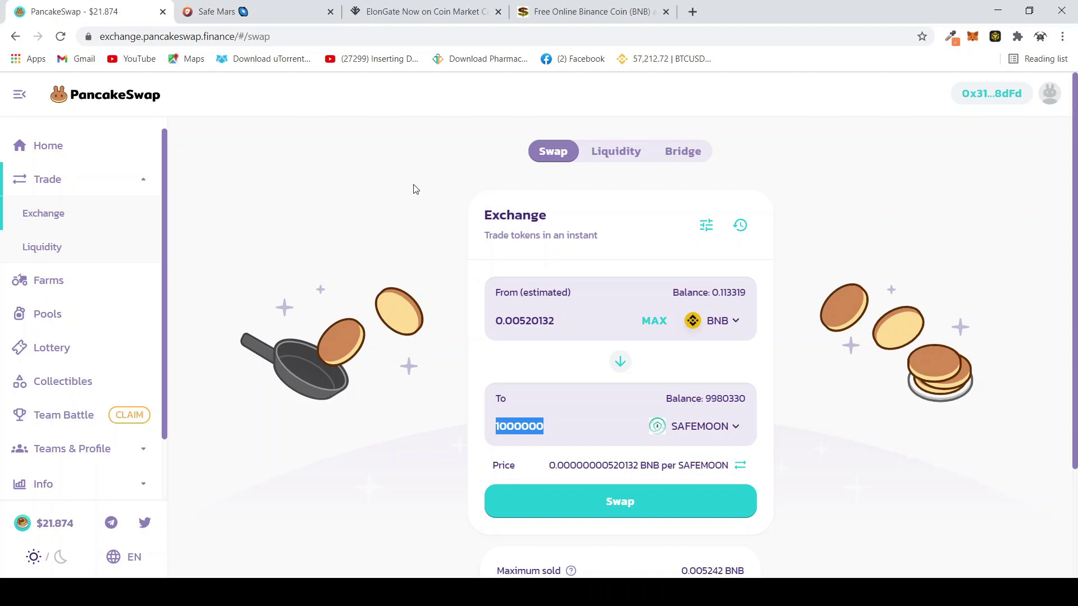
pyautogui.click(711, 428)
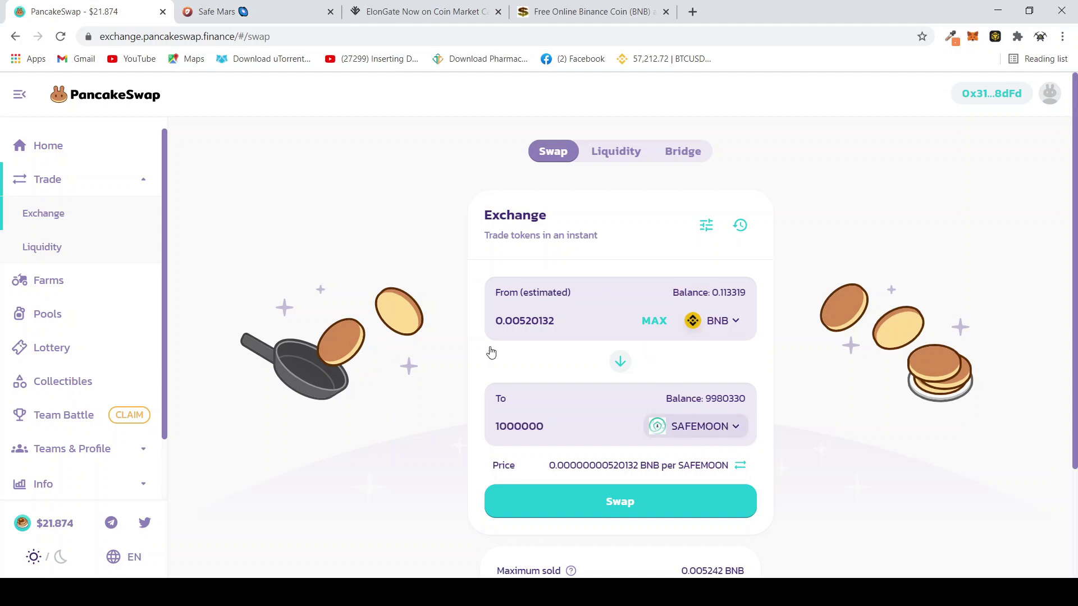
pyautogui.write('elon')
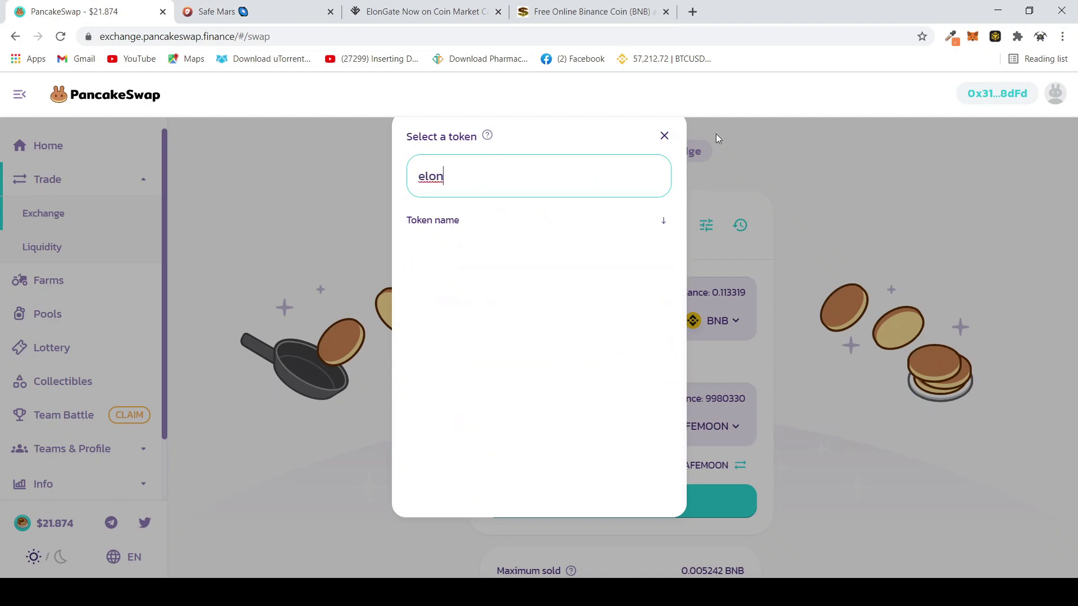
pyautogui.click(664, 135)
# Step: Switch to the ElonGate website, skim its CoinMarketCap news page and go to the site's home page
pyautogui.click(434, 5)
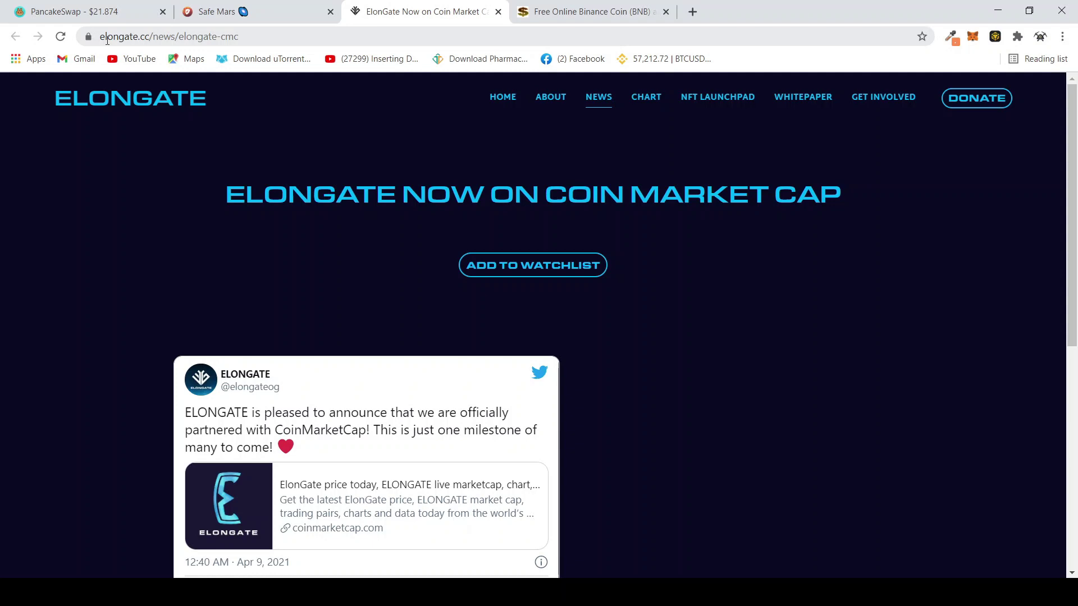
pyautogui.scroll(-7, 207, 146)
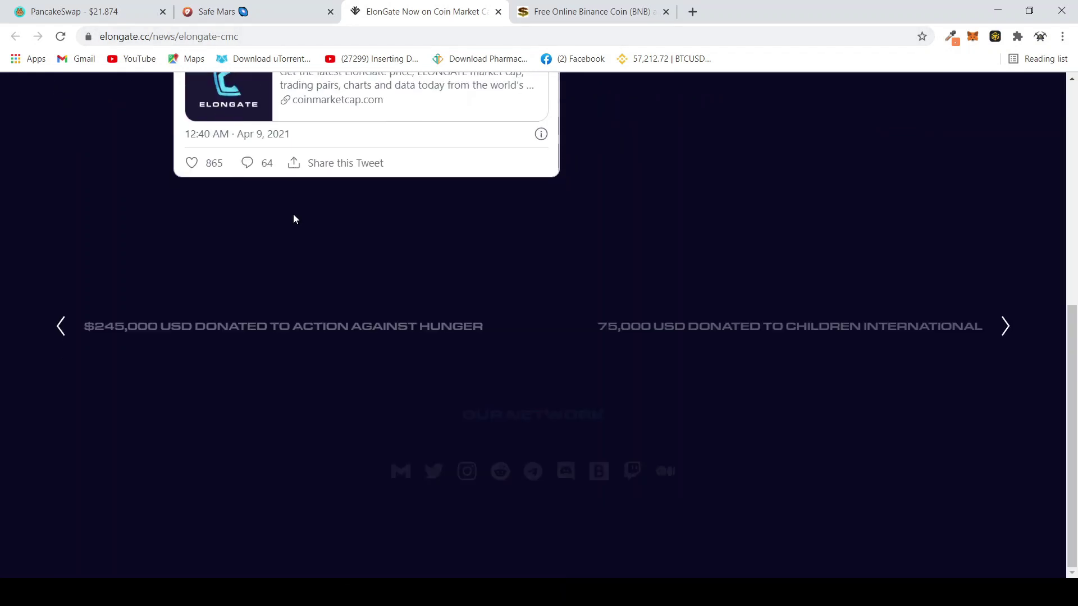
pyautogui.scroll(7, 467, 291)
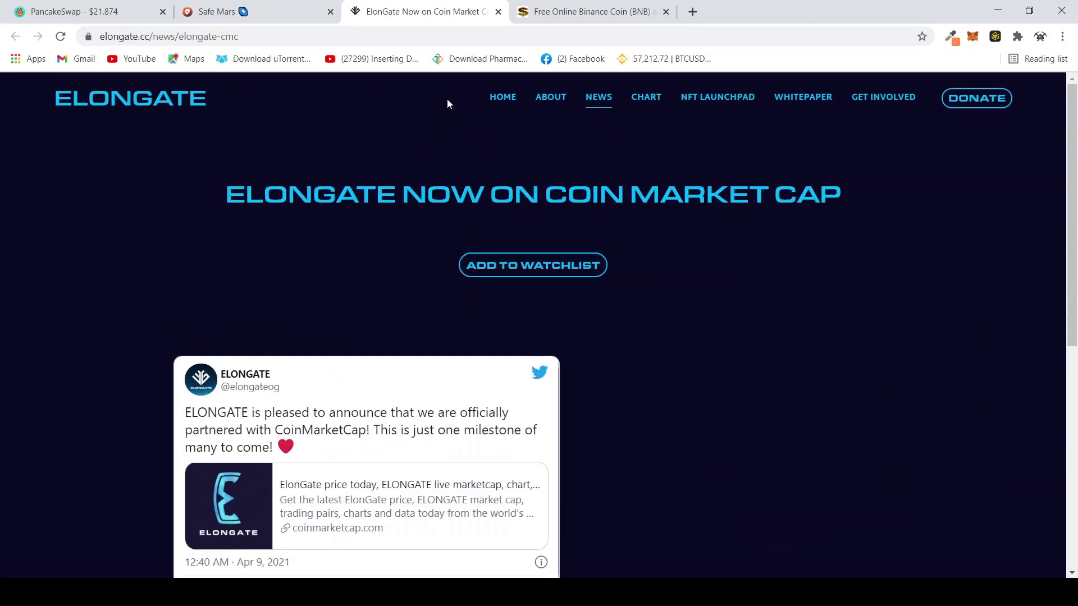
pyautogui.click(506, 105)
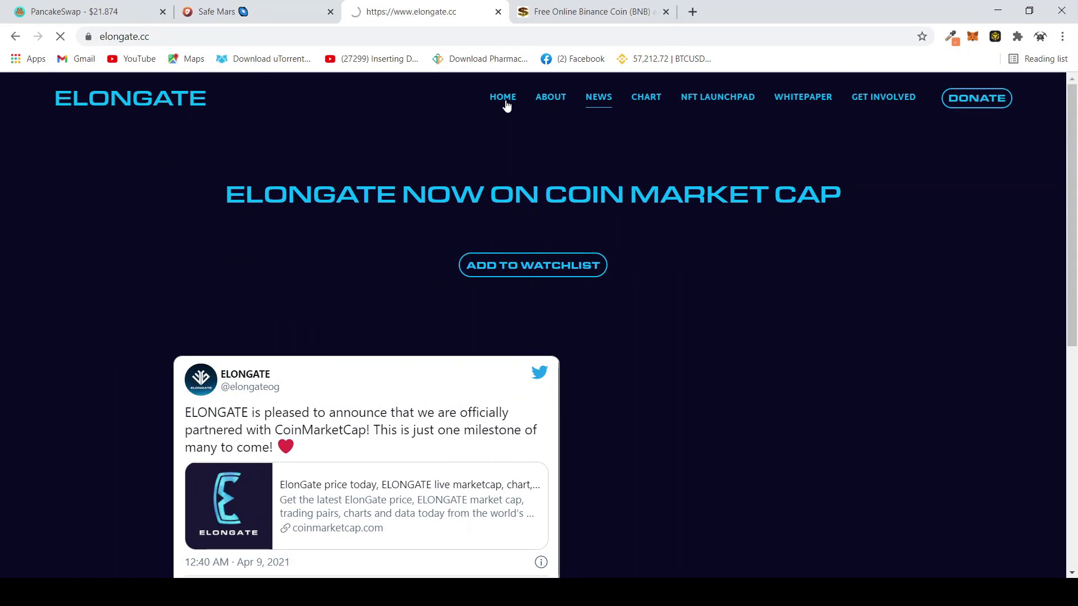
# Step: Open ElonGate's PancakeSwap purchase page from its website, reversing the pair to pay with BNB and accepting the imported-token warning
pyautogui.scroll(-5, 622, 180)
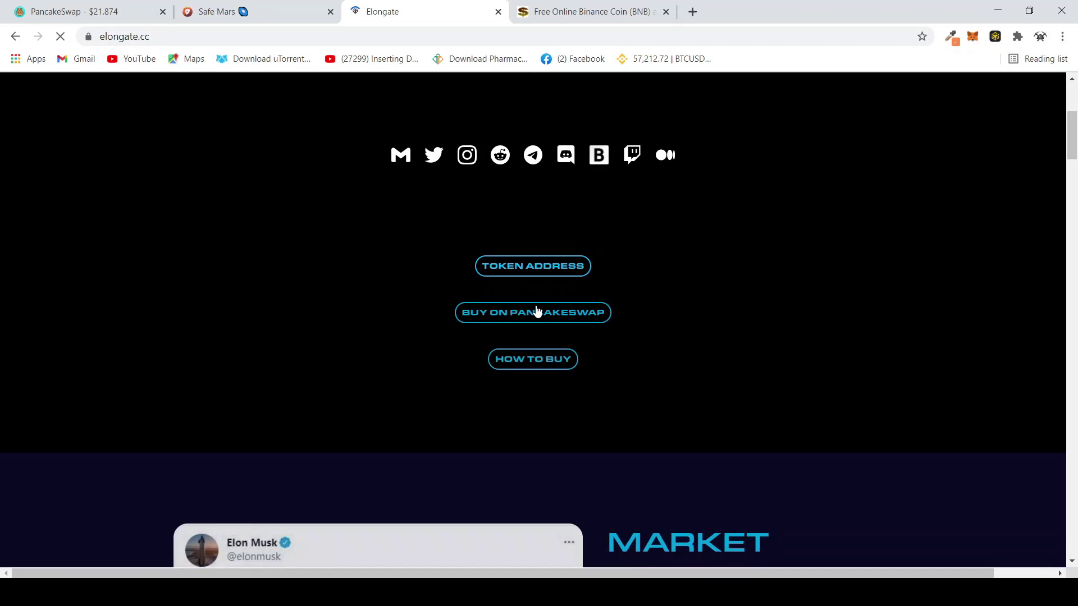
pyautogui.click(538, 314)
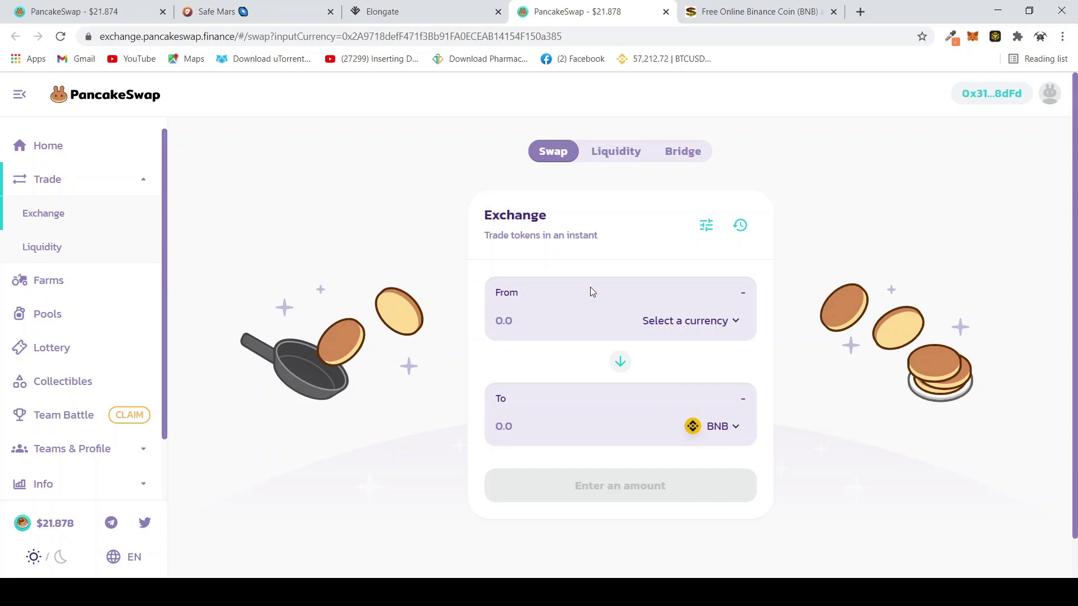
pyautogui.click(621, 364)
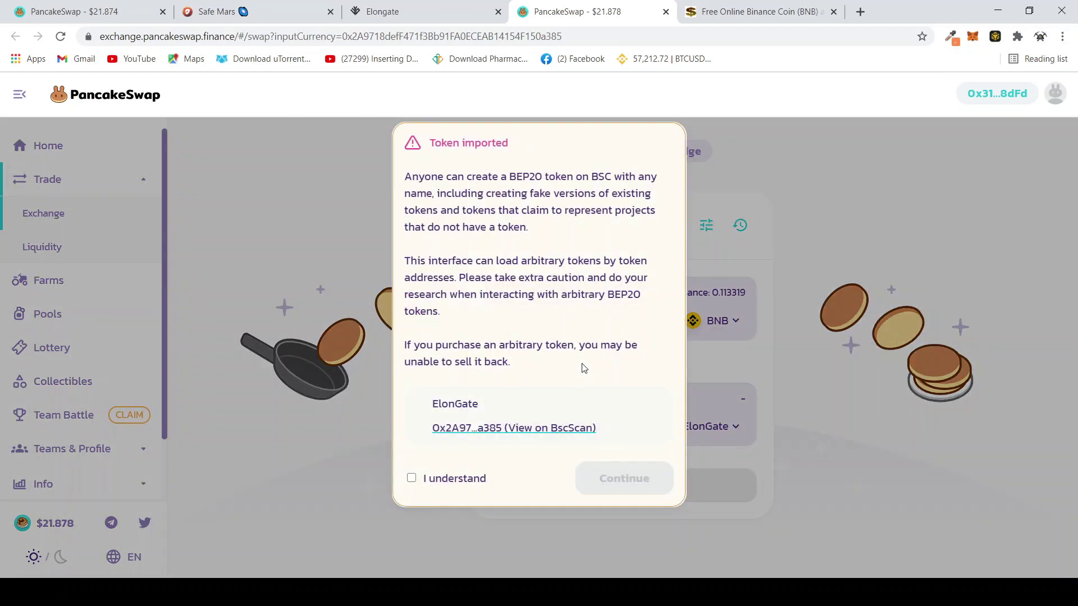
pyautogui.click(422, 478)
pyautogui.click(634, 485)
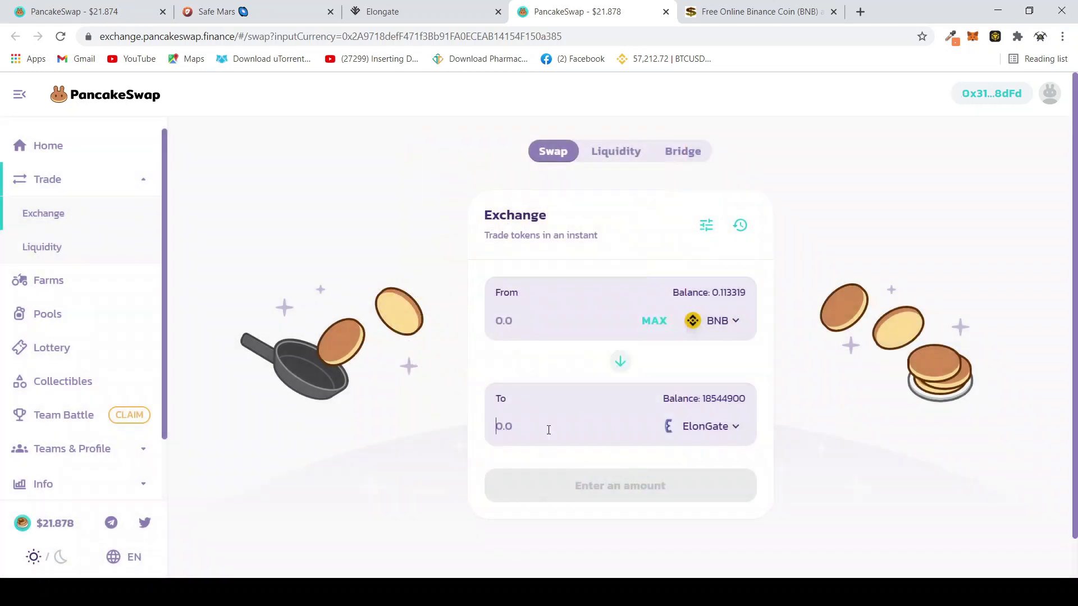
# Step: Try to get a quote for receiving 1000000 ElonGate, flipping the swap direction and back
pyautogui.write('10')
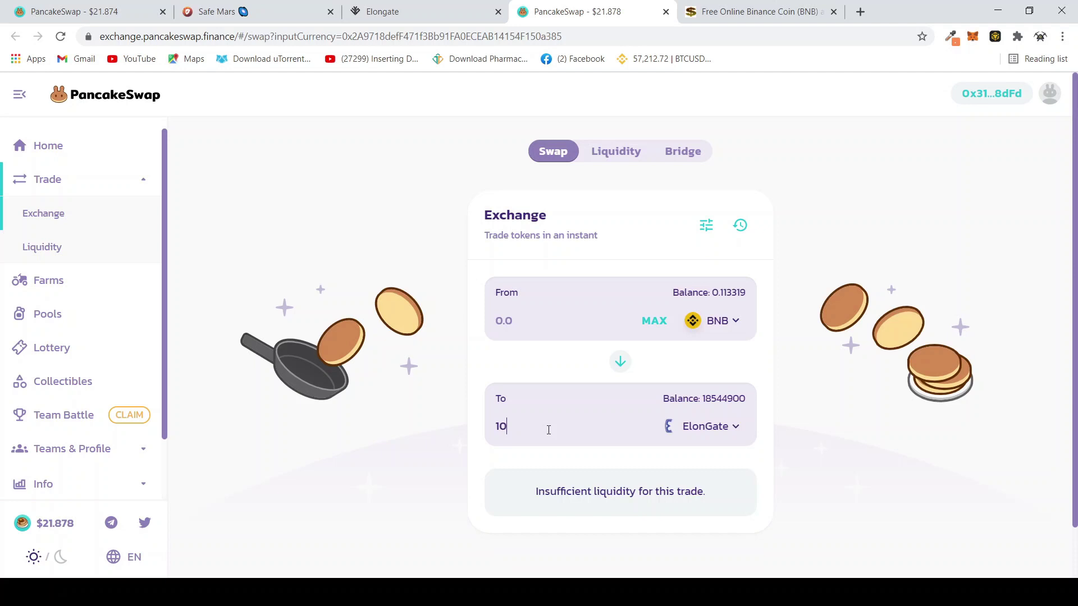
pyautogui.write('00000')
pyautogui.click(620, 362)
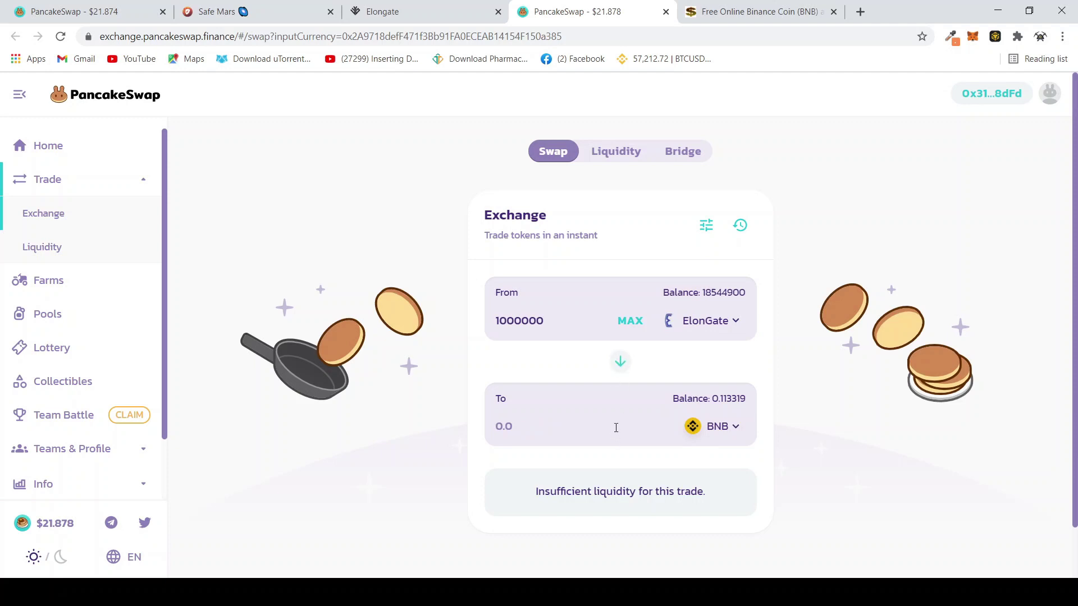
pyautogui.click(621, 363)
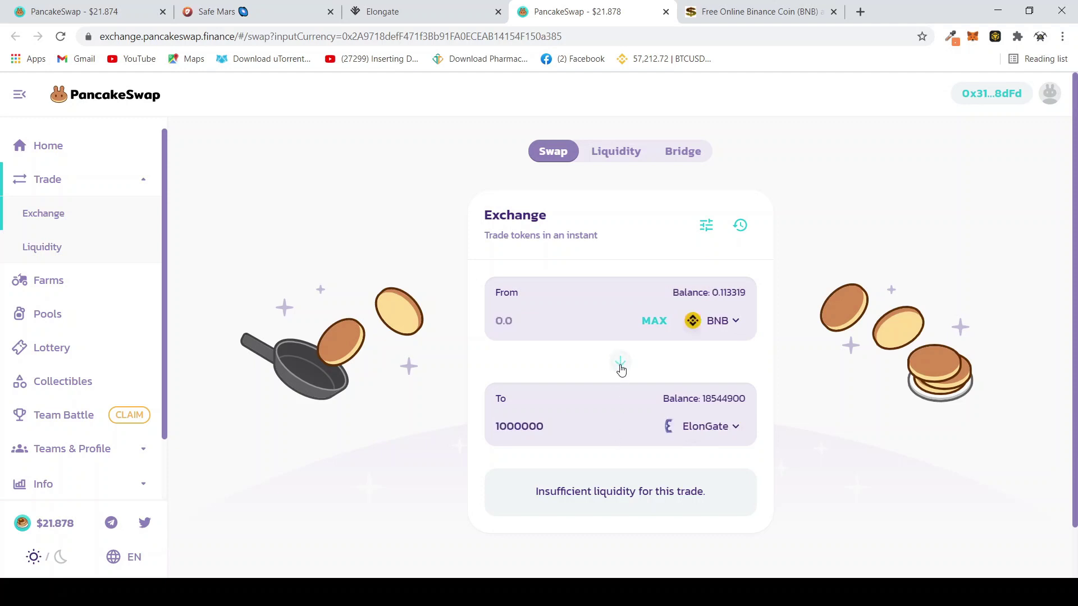
# Step: Fill in the maximum BNB to spend, and replace the ElonGate amount to receive with 1000000
pyautogui.click(645, 321)
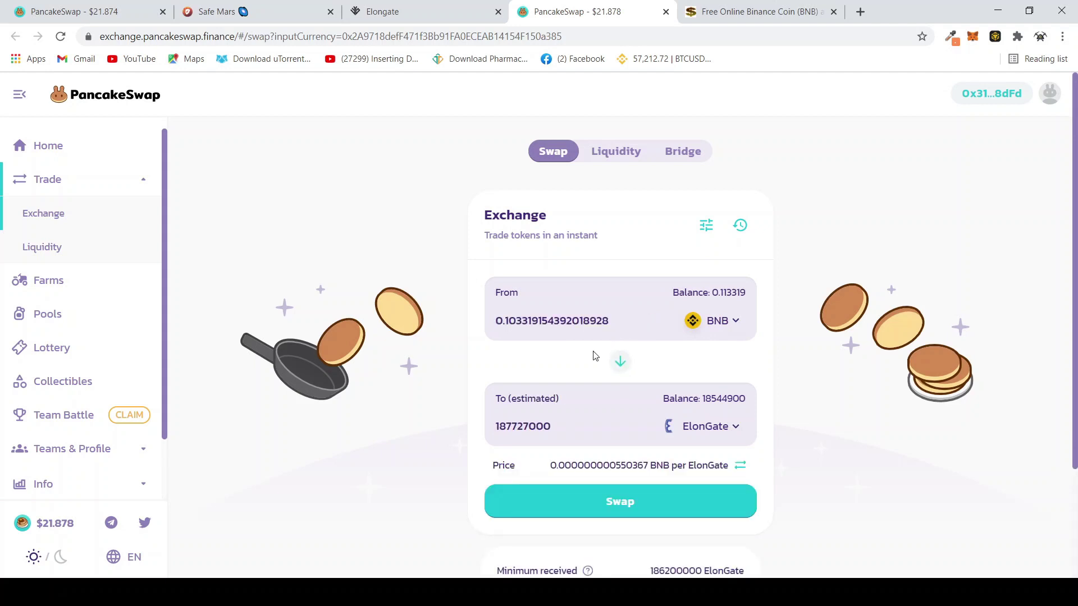
pyautogui.moveTo(557, 421); pyautogui.dragTo(476, 428)
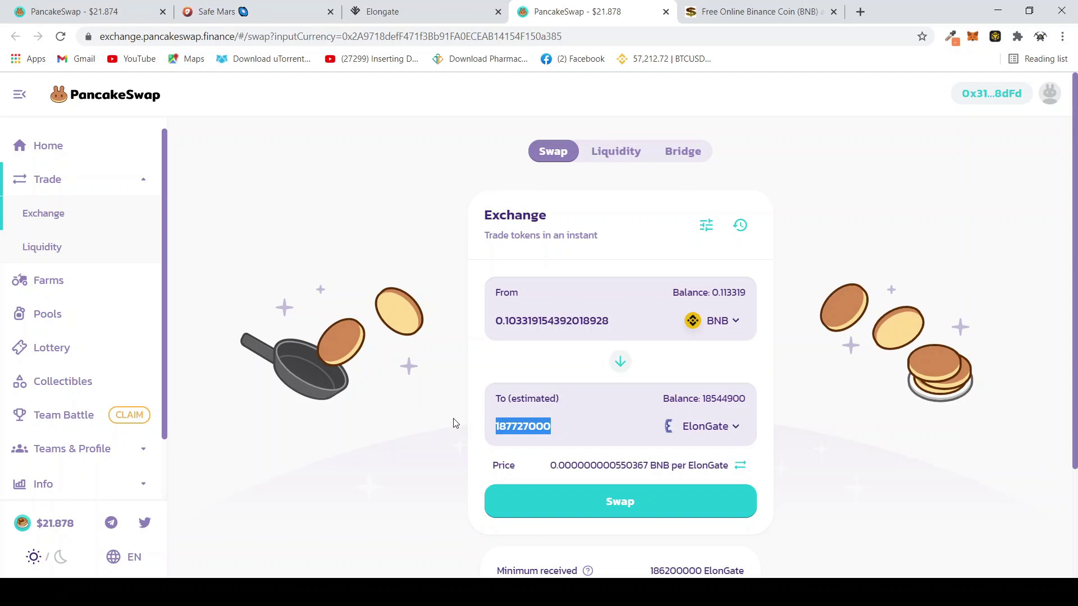
pyautogui.write('1000000')
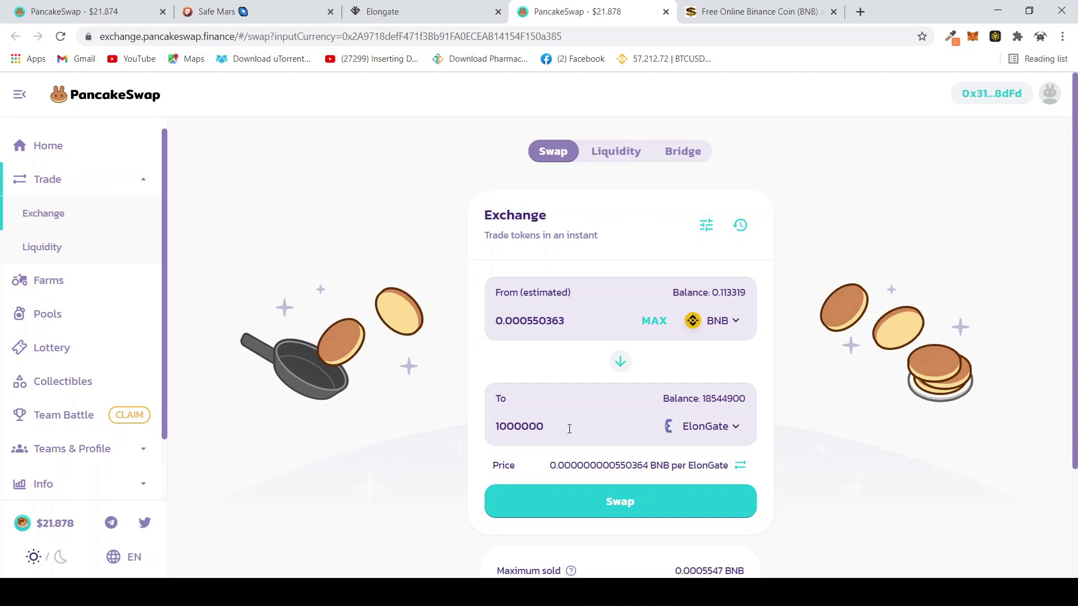
# Step: Copy the estimated BNB cost of the ElonGate, convert 0.000550363 BNB to USDT on freecurrencyrates.com and highlight the USDT amount
pyautogui.moveTo(562, 428); pyautogui.dragTo(489, 428)
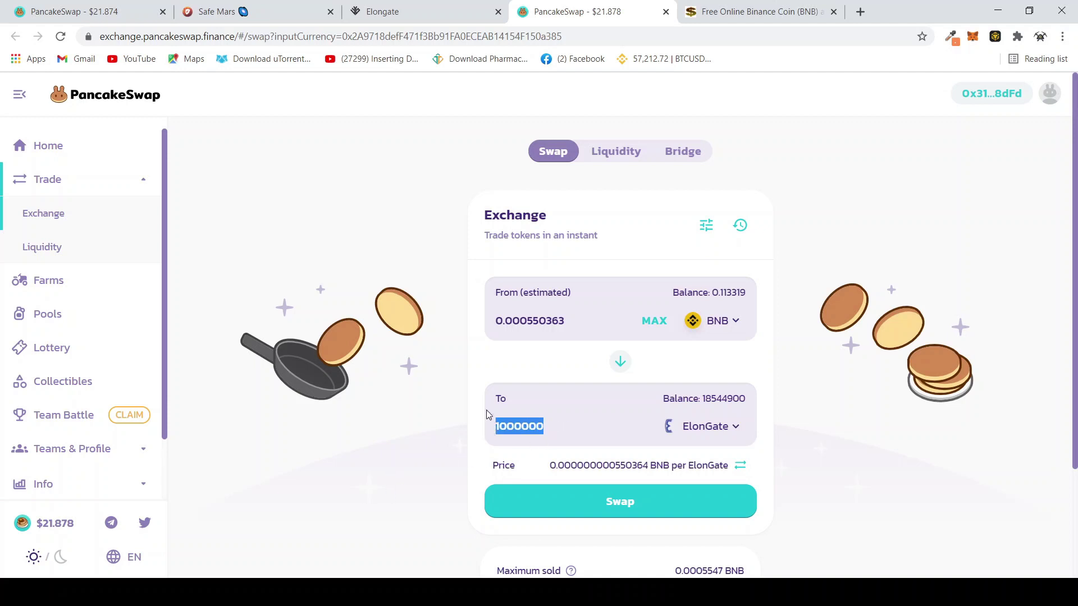
pyautogui.moveTo(566, 320); pyautogui.dragTo(483, 326)
pyautogui.hotkey('ctrl', 'c')
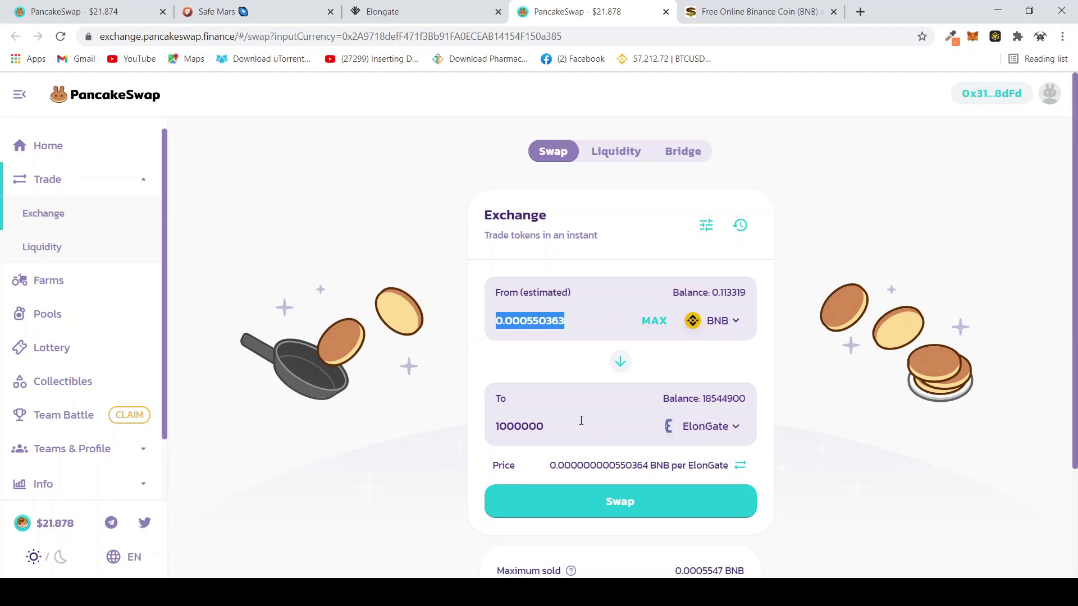
pyautogui.click(750, 12)
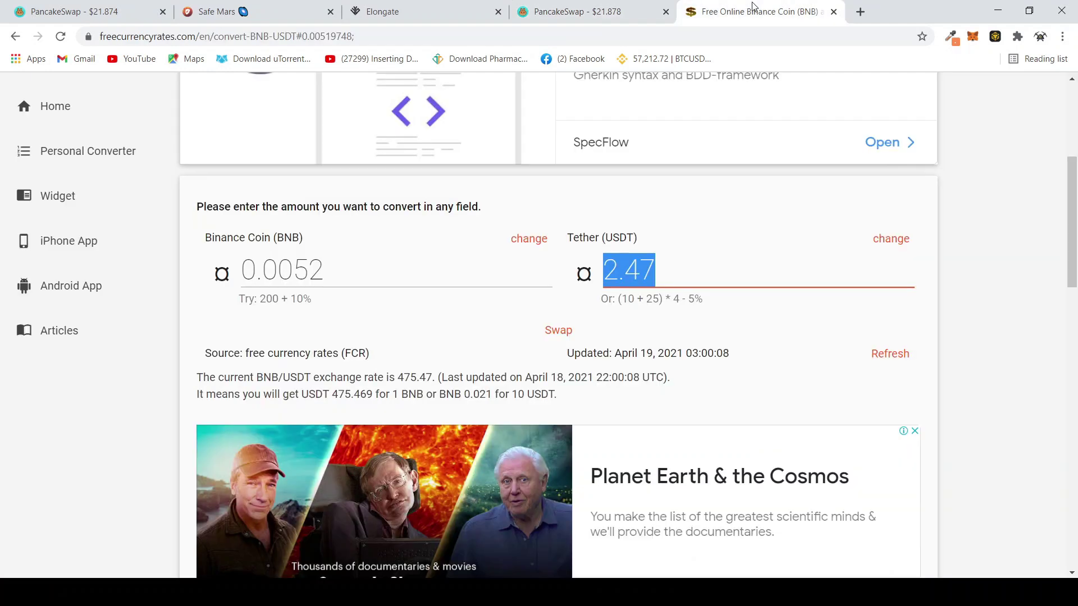
pyautogui.moveTo(344, 270); pyautogui.dragTo(236, 274)
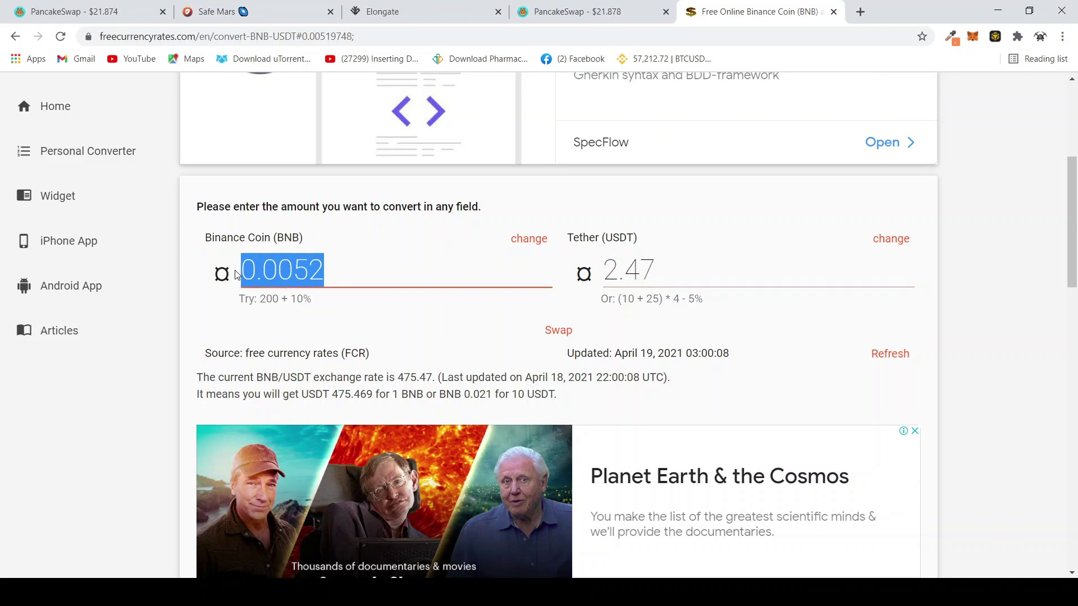
pyautogui.hotkey('ctrl', 'v')
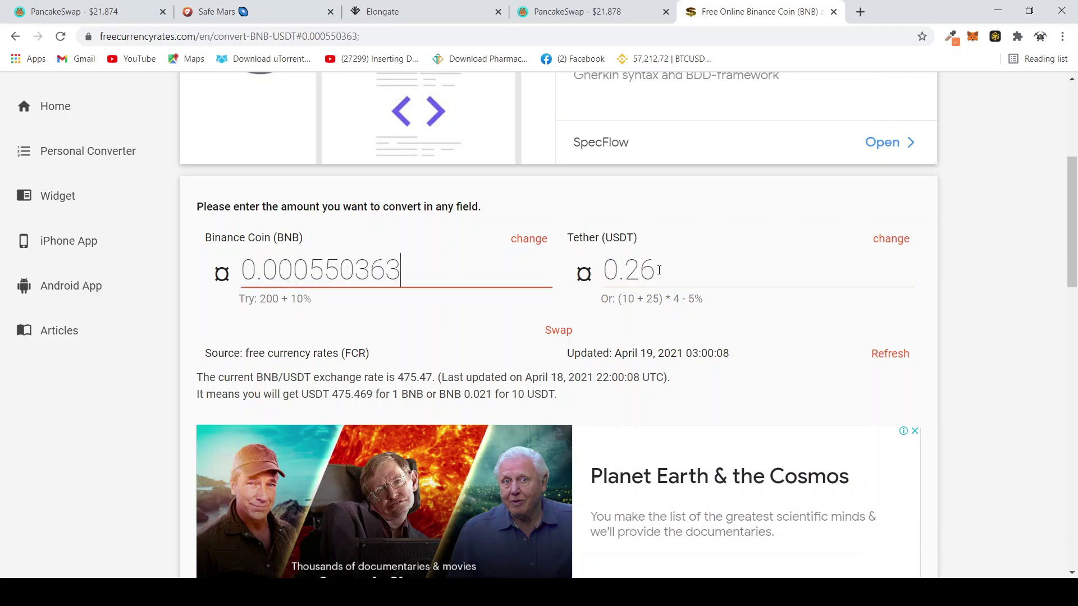
pyautogui.moveTo(645, 272); pyautogui.dragTo(600, 274)
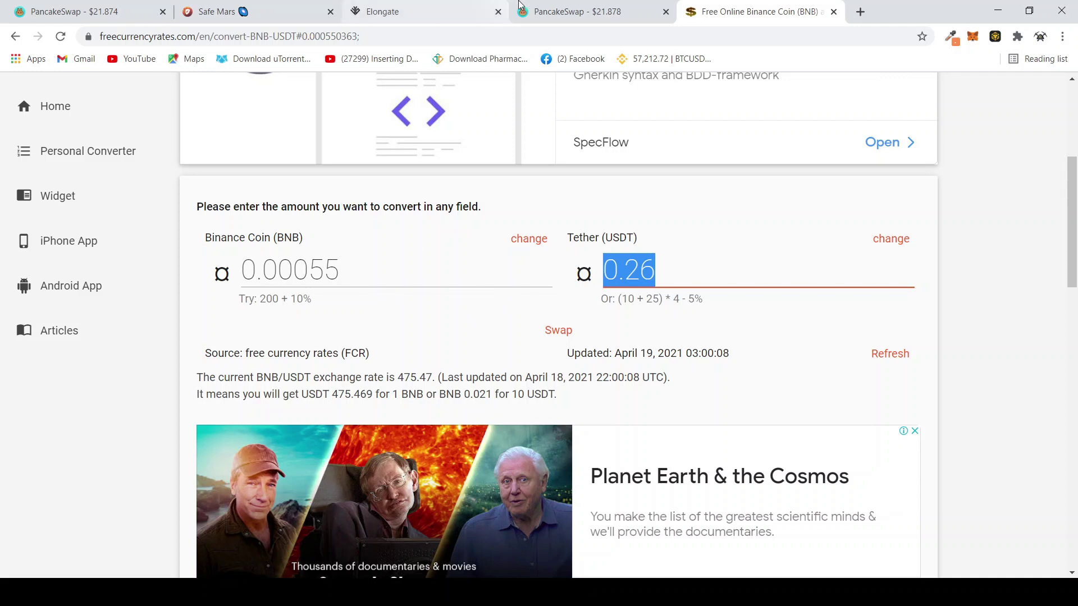
# Step: Switch to the SafeMars website, open its PancakeSwap purchase page and accept the imported-token warning for SAFEMARS
pyautogui.click(609, 13)
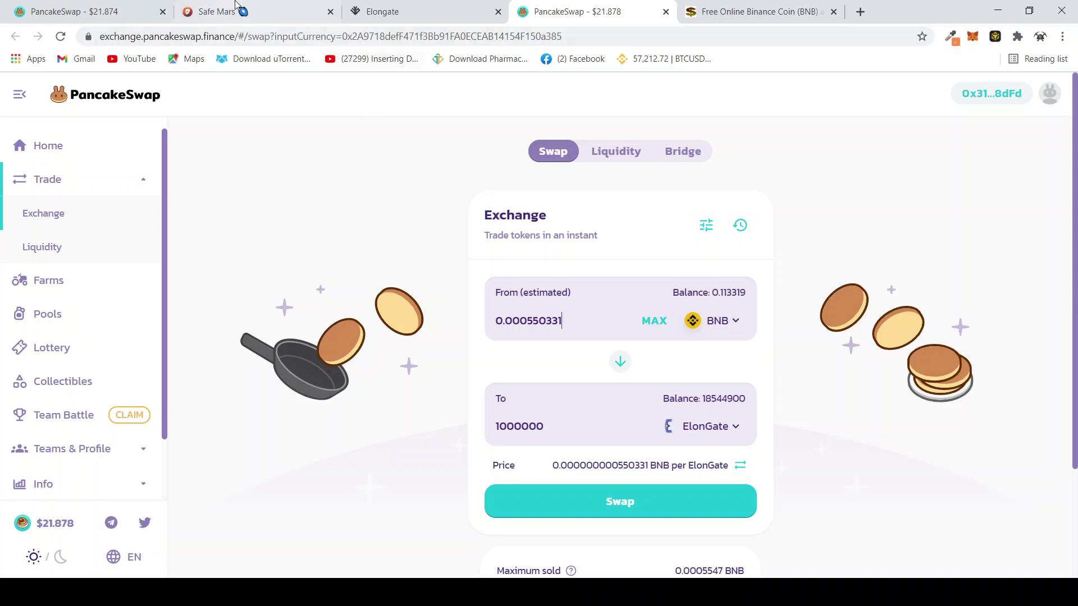
pyautogui.click(236, 4)
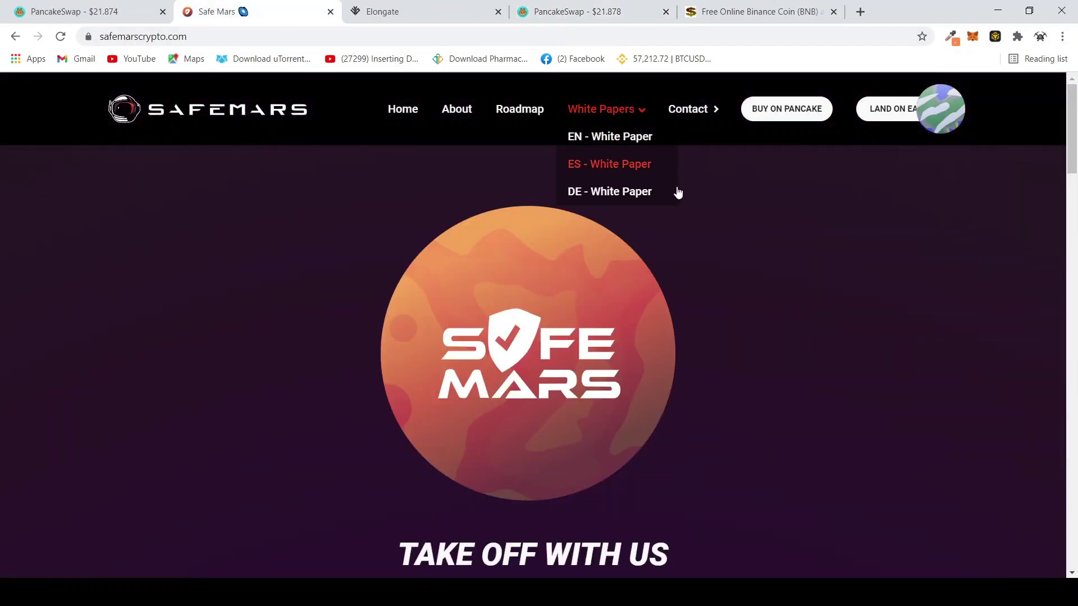
pyautogui.click(774, 113)
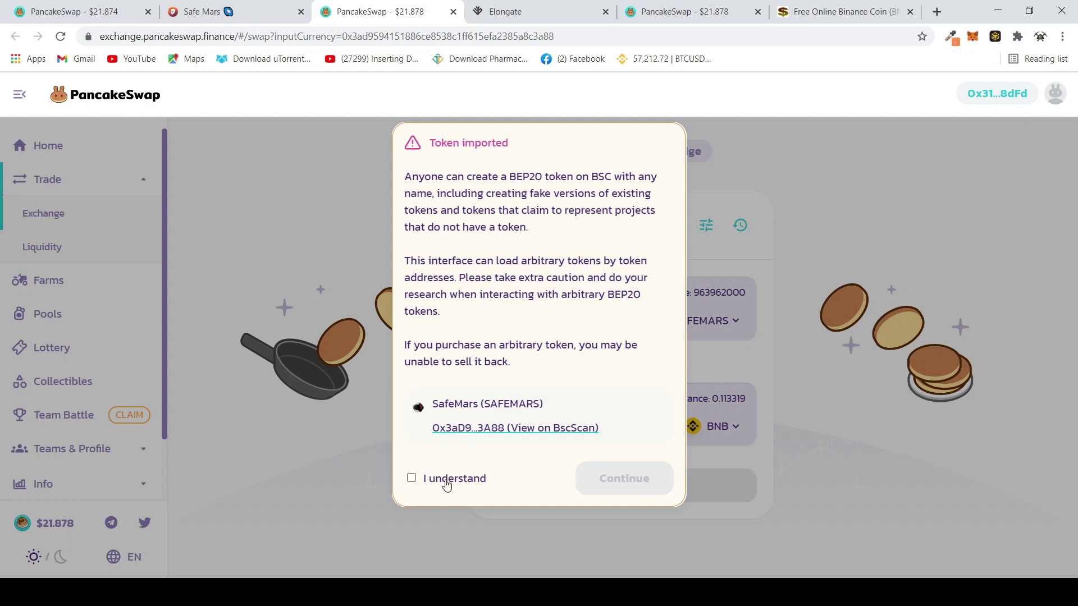
pyautogui.click(446, 483)
pyautogui.click(626, 481)
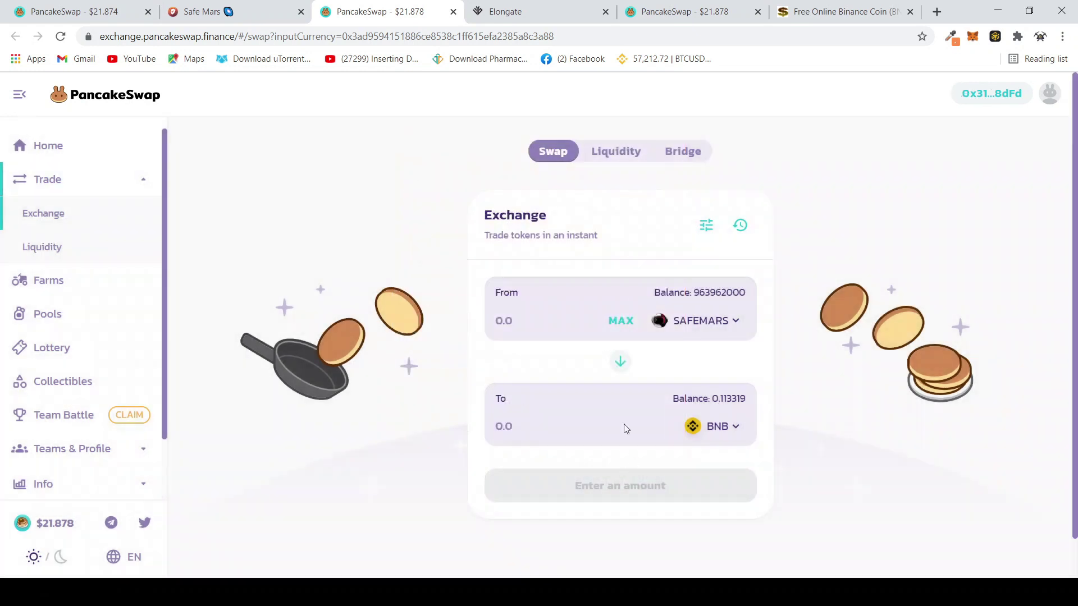
# Step: Reverse the pair to pay with BNB and set the amount to receive to 1000000 SAFEMARS
pyautogui.click(619, 363)
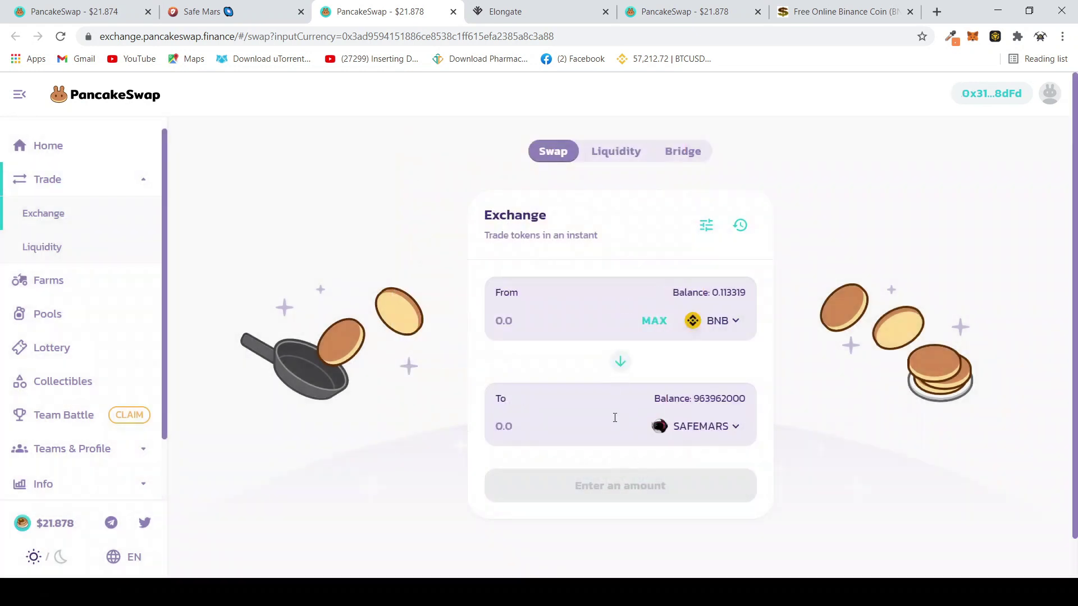
pyautogui.click(599, 427)
pyautogui.write('100')
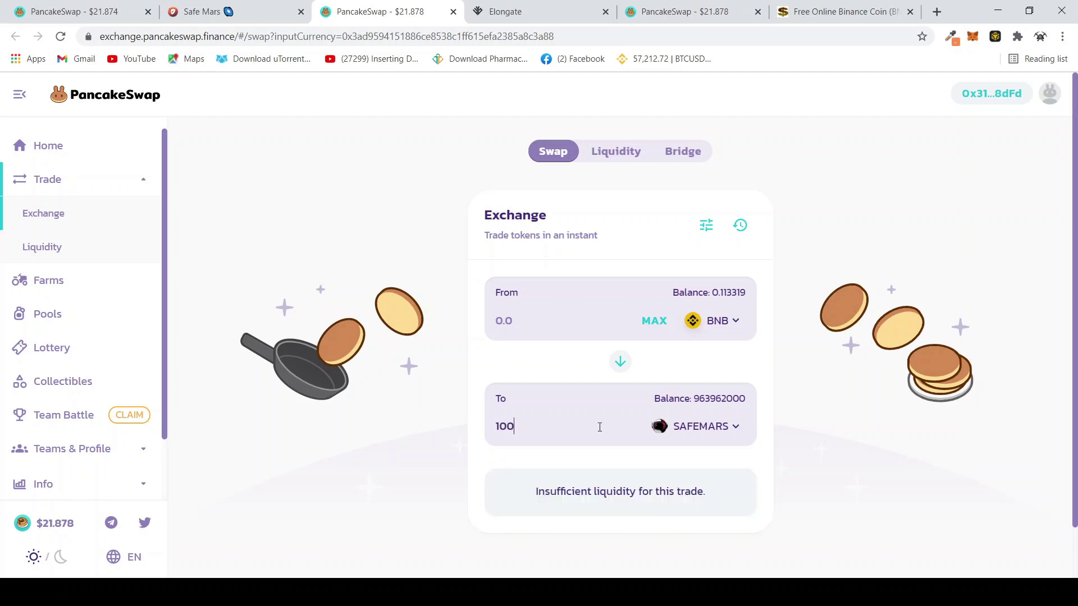
pyautogui.write('0000')
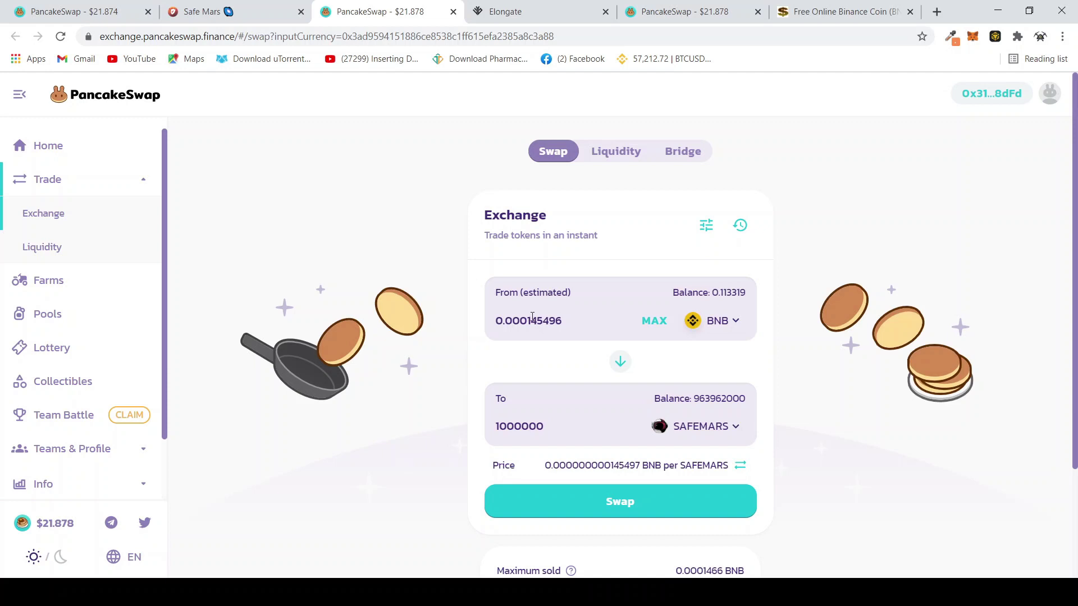
# Step: Copy the estimated BNB cost of the SAFEMARS and convert 0.000145496 BNB to USDT on freecurrencyrates.com
pyautogui.moveTo(580, 321); pyautogui.dragTo(418, 334)
pyautogui.hotkey('ctrl', 'c')
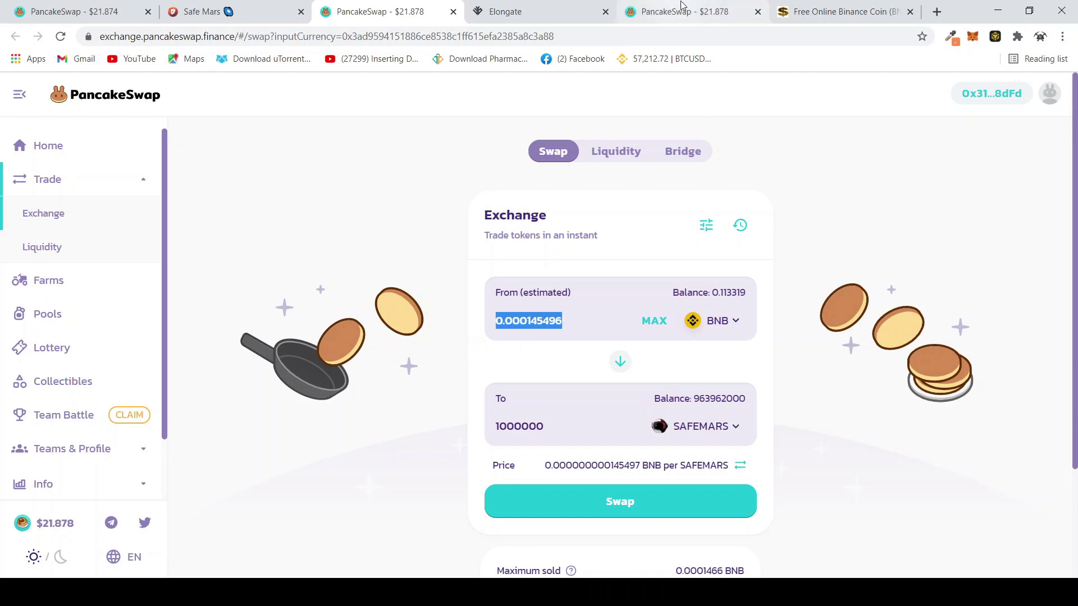
pyautogui.click(836, 11)
pyautogui.moveTo(406, 275); pyautogui.dragTo(208, 275)
pyautogui.hotkey('ctrl', 'v')
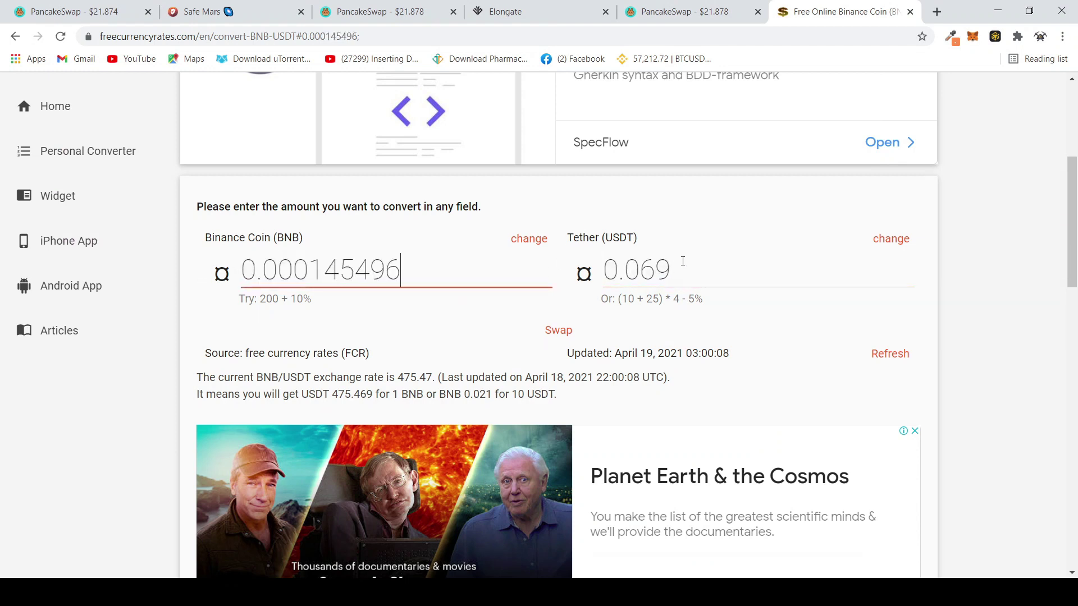
# Step: Compare the ElonGate swap quote on PancakeSwap with the USDT conversion of the SAFEMARS cost
pyautogui.click(657, 7)
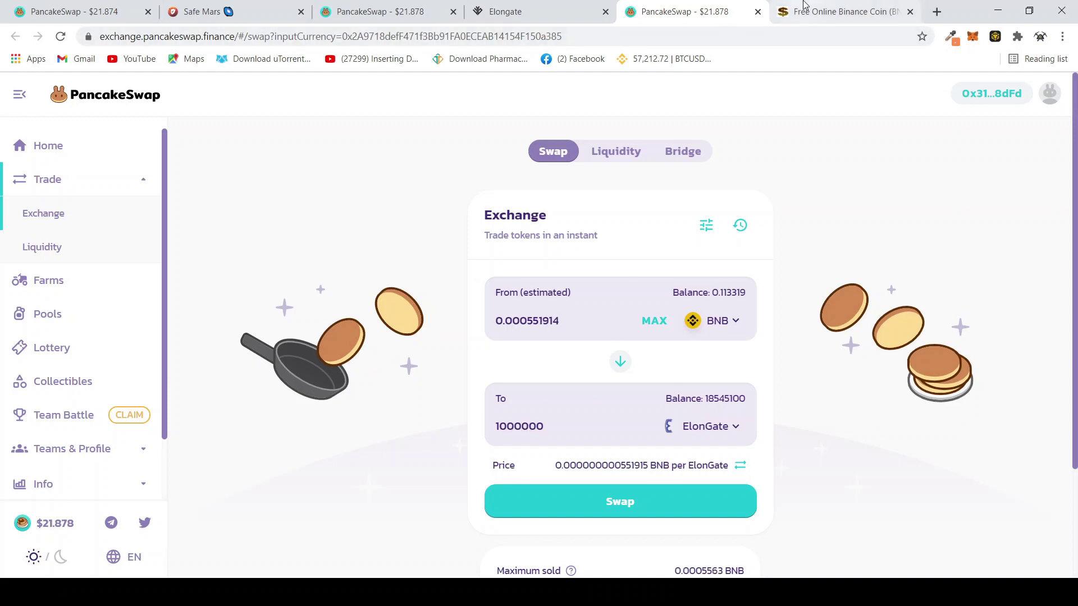
pyautogui.click(808, 11)
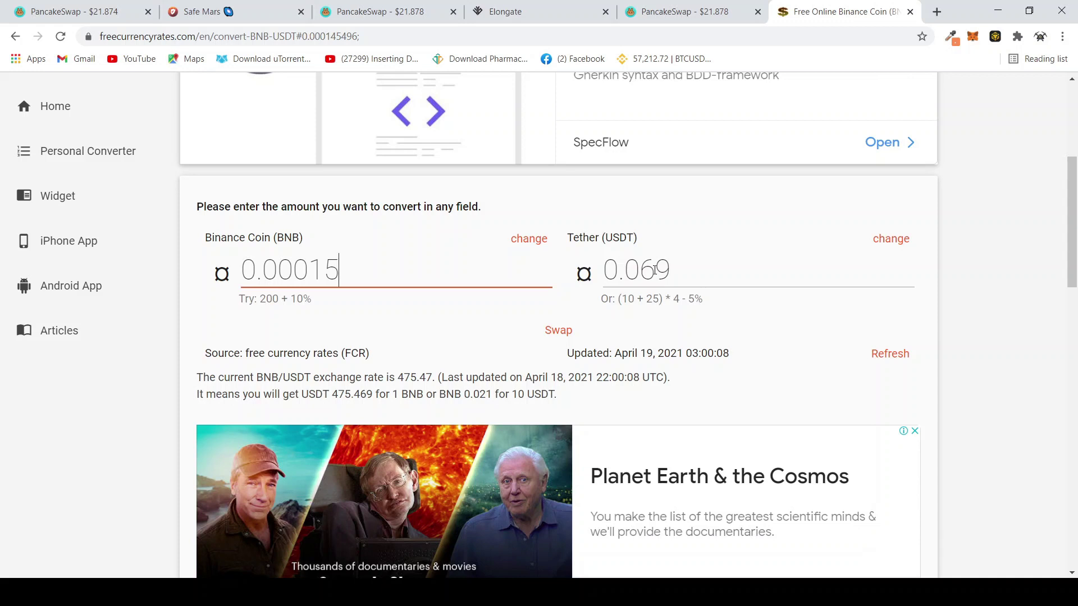
pyautogui.click(651, 11)
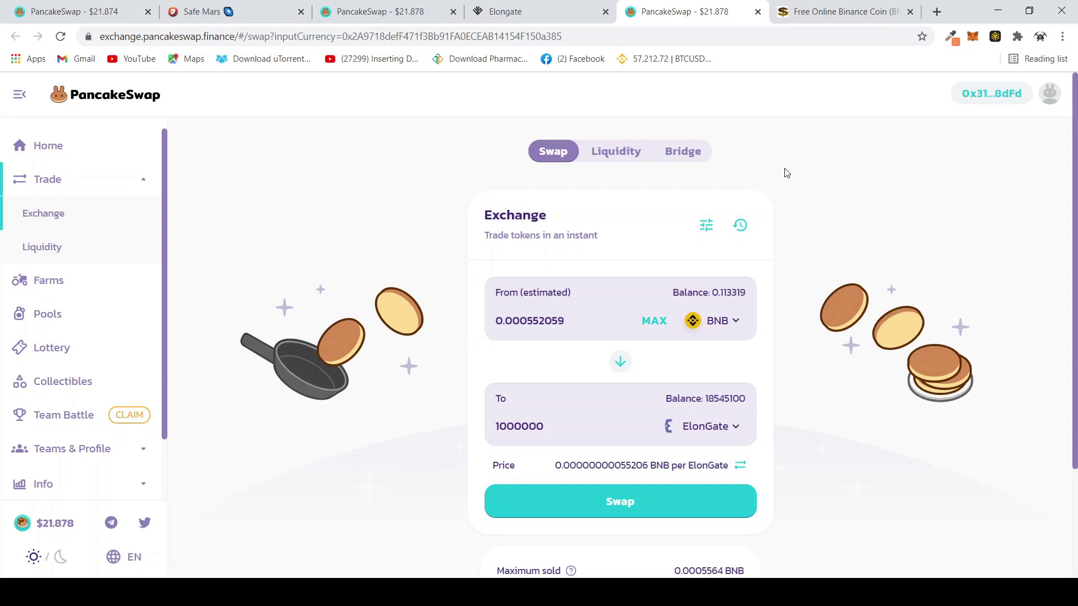
# Step: Replace the currency converter page with Discord and open the M. Crypto server
pyautogui.click(824, 10)
pyautogui.click(780, 32)
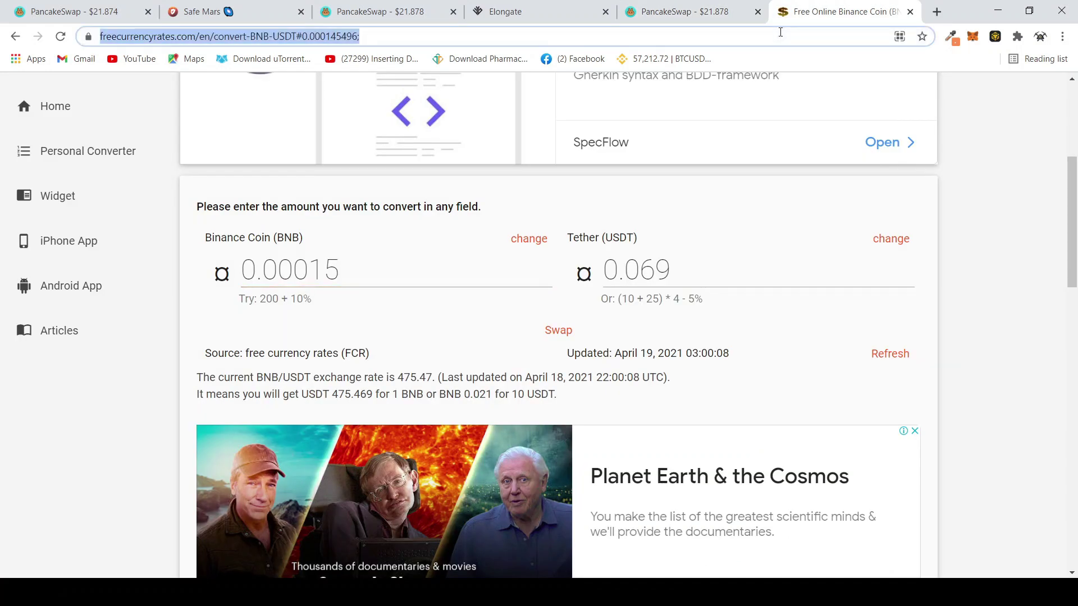
pyautogui.write('di')
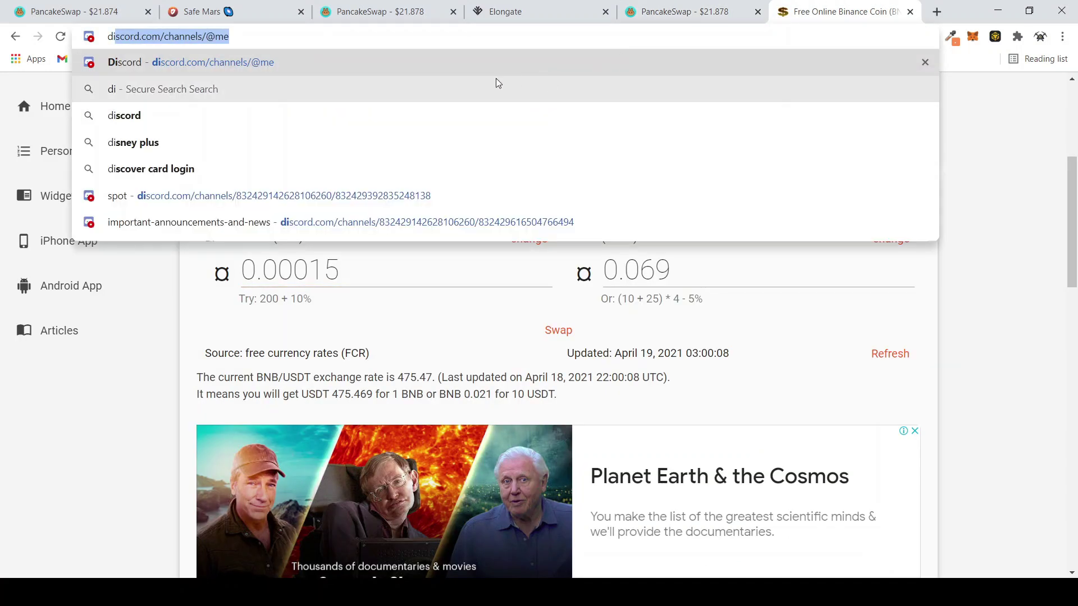
pyautogui.click(499, 65)
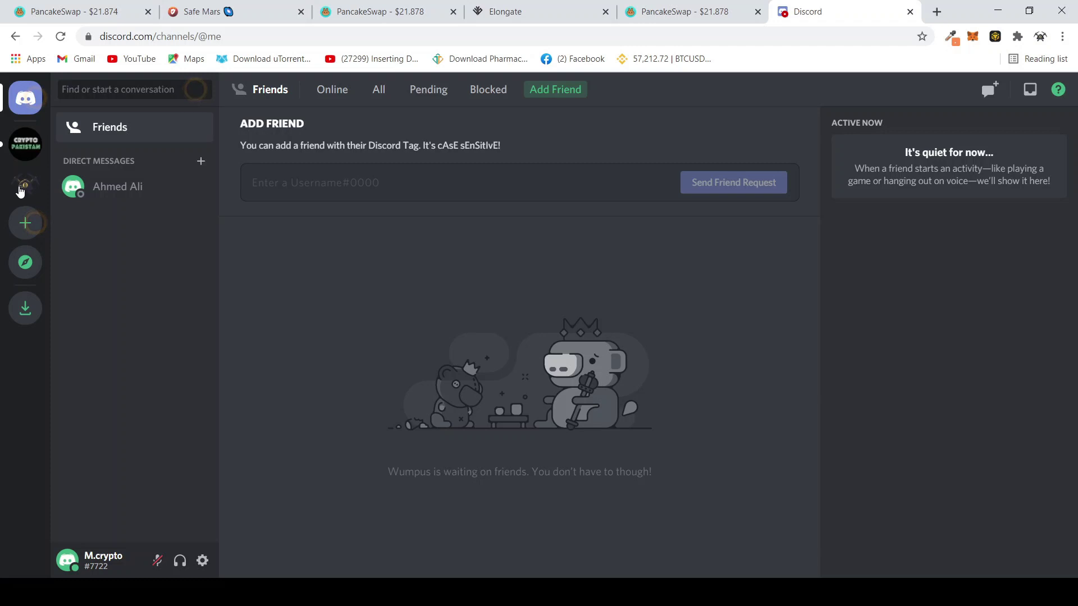
pyautogui.click(18, 191)
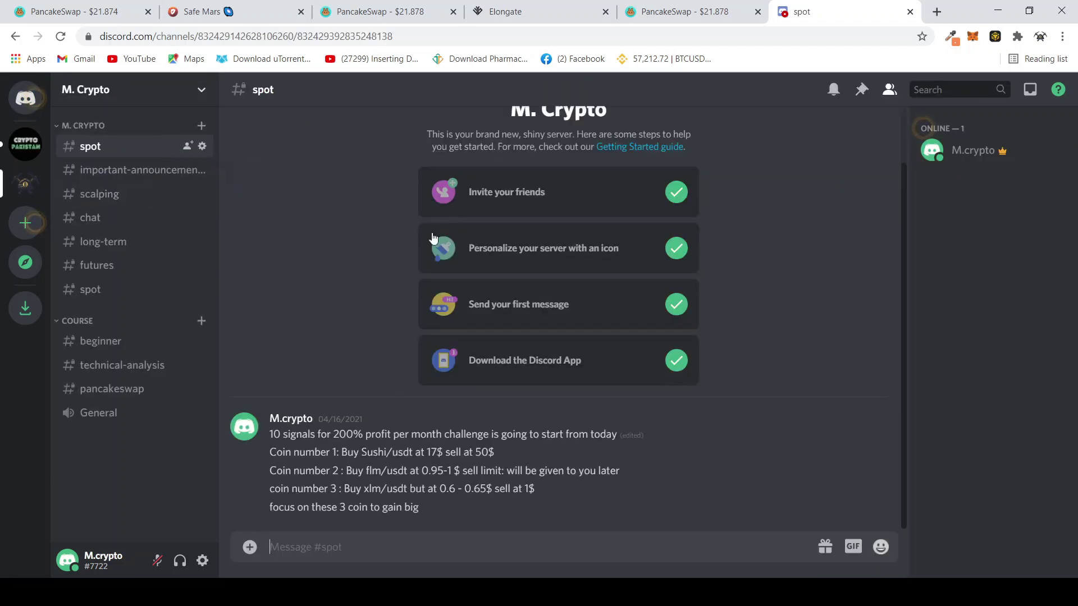
# Step: Look through the messages in both spot channels of the M. Crypto server
pyautogui.scroll(2, 271, 258)
pyautogui.click(89, 289)
pyautogui.scroll(4, 426, 280)
pyautogui.scroll(-4, 443, 266)
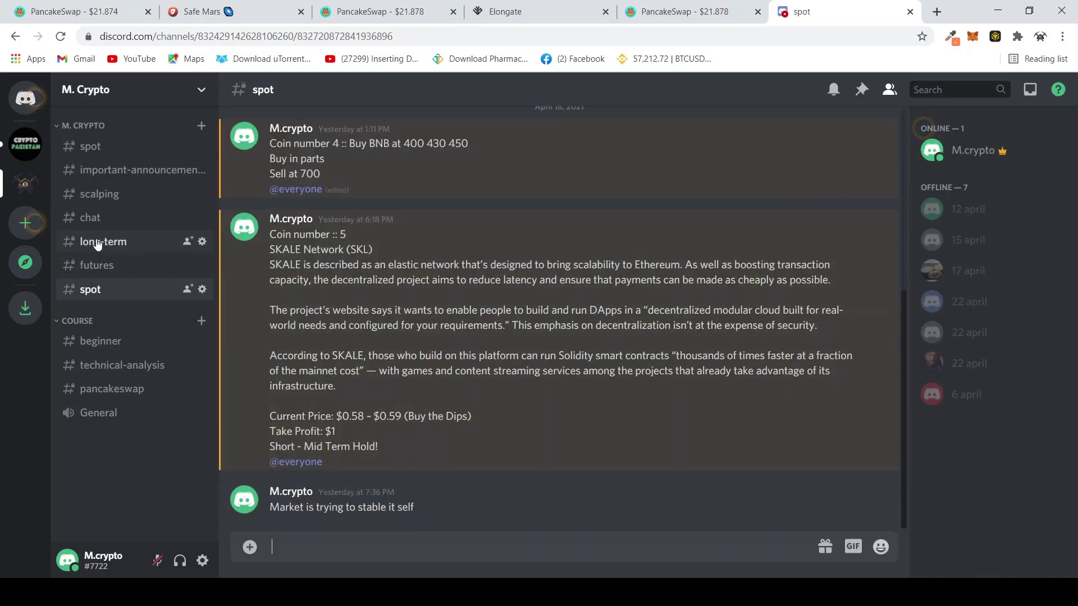
# Step: View the futures, long-term and chat channels of the M. Crypto server
pyautogui.click(133, 266)
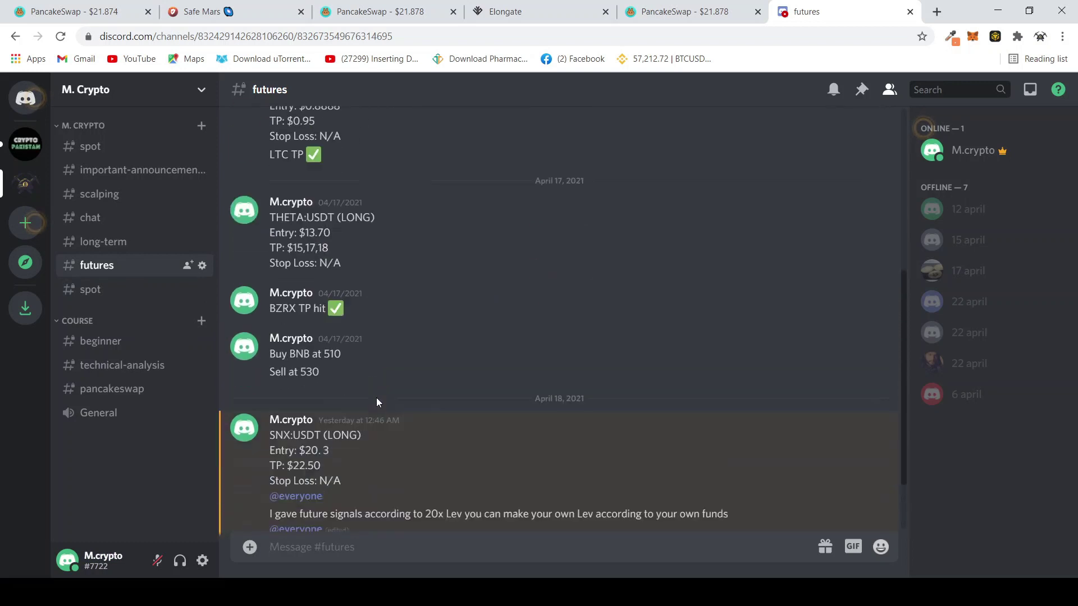
pyautogui.click(111, 242)
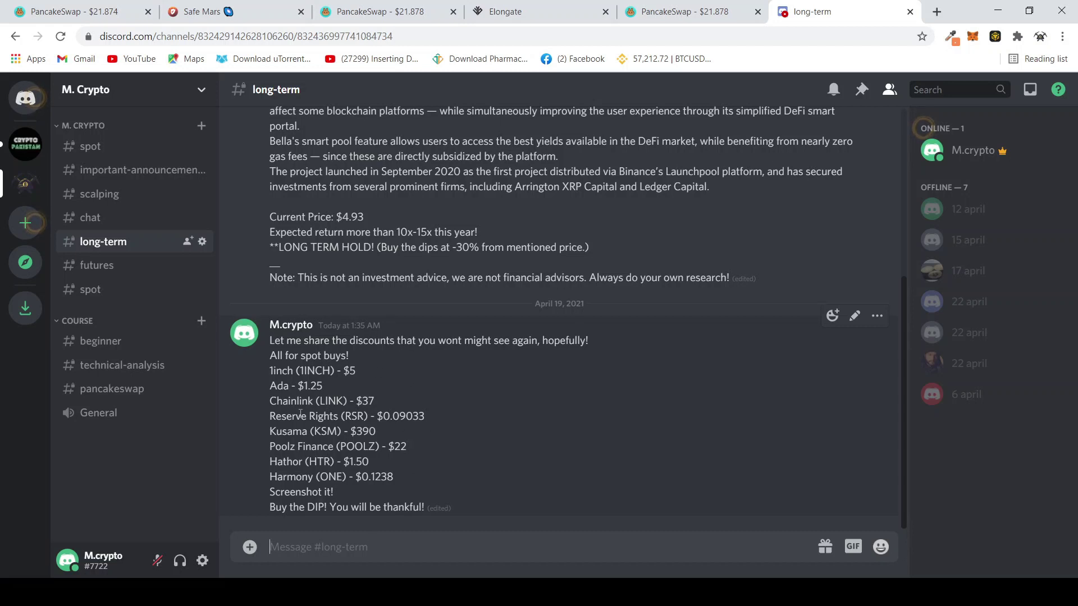
pyautogui.click(135, 220)
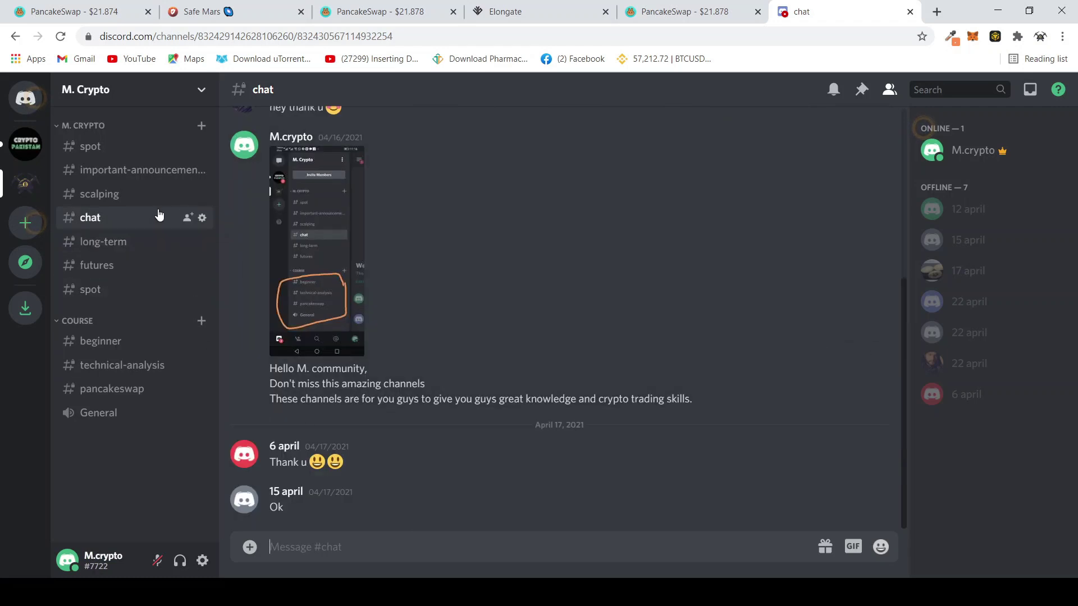
# Step: Open the important-announcements-and-news channel and read back through its earlier posts
pyautogui.click(144, 179)
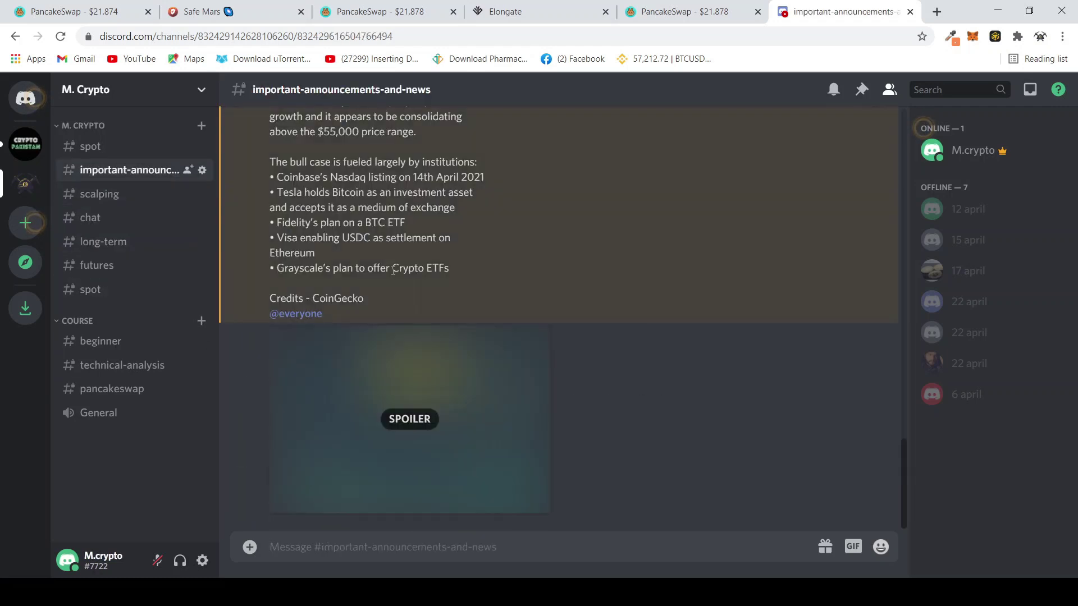
pyautogui.scroll(10, 459, 388)
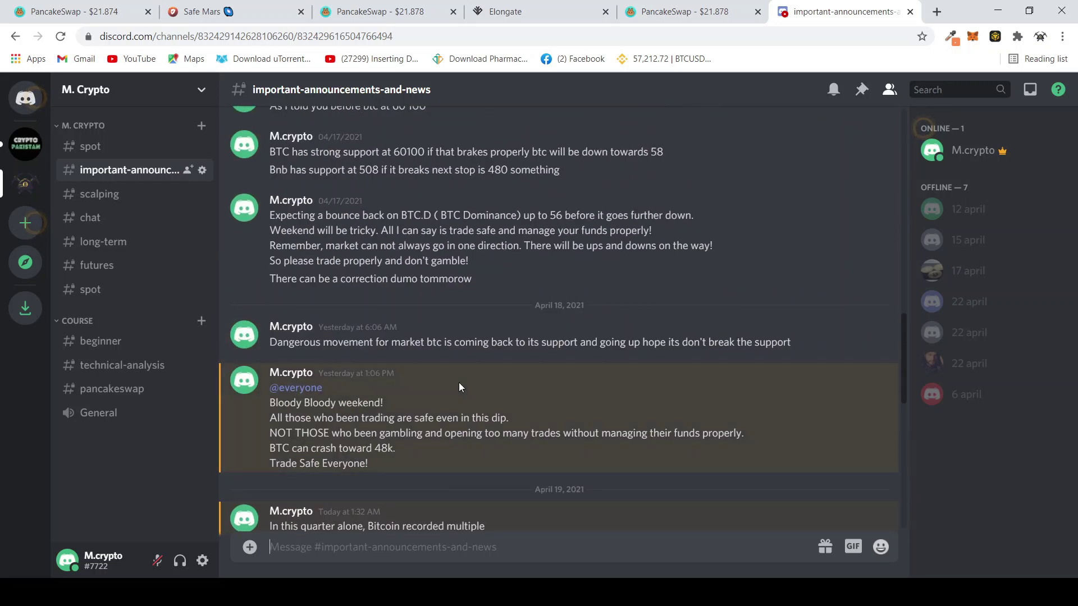
pyautogui.scroll(1, 459, 387)
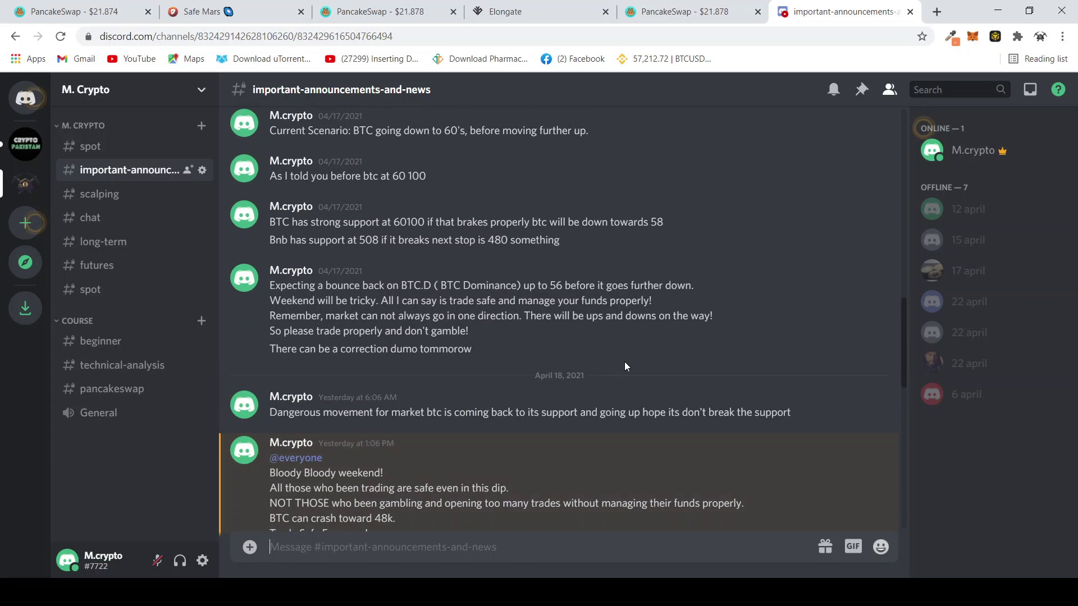
pyautogui.scroll(1, 625, 362)
pyautogui.scroll(1, 626, 362)
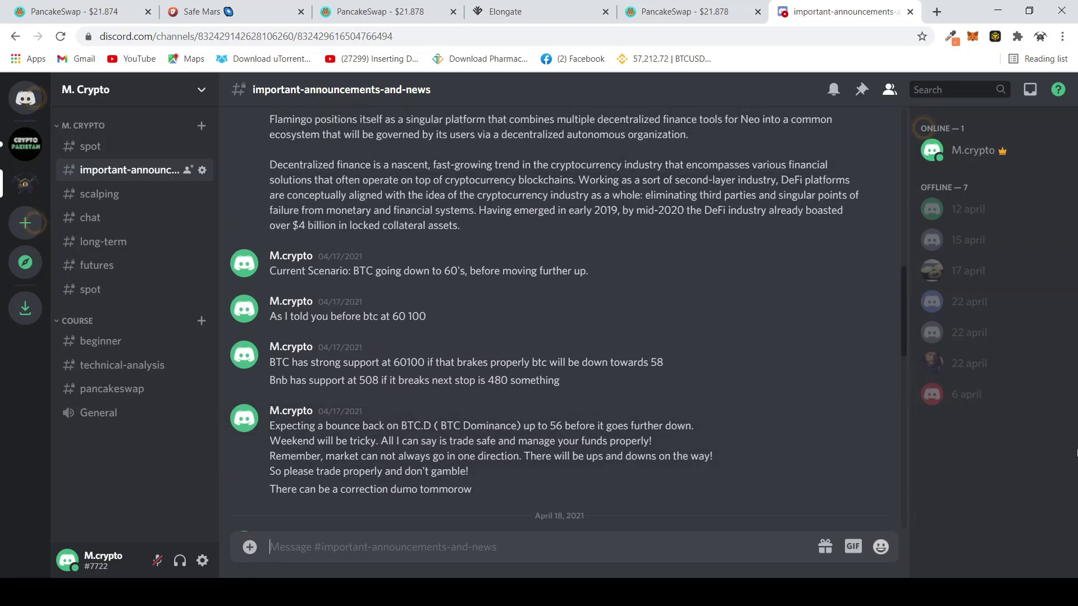